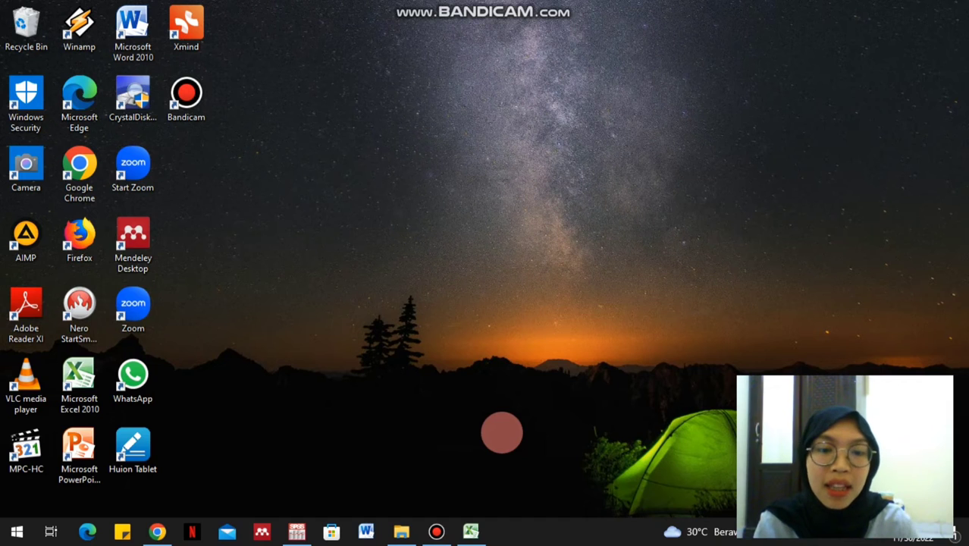
Bring up the student score workbook in Excel, and switch to the empty SPSS Data Editor.
left_click(470, 530)
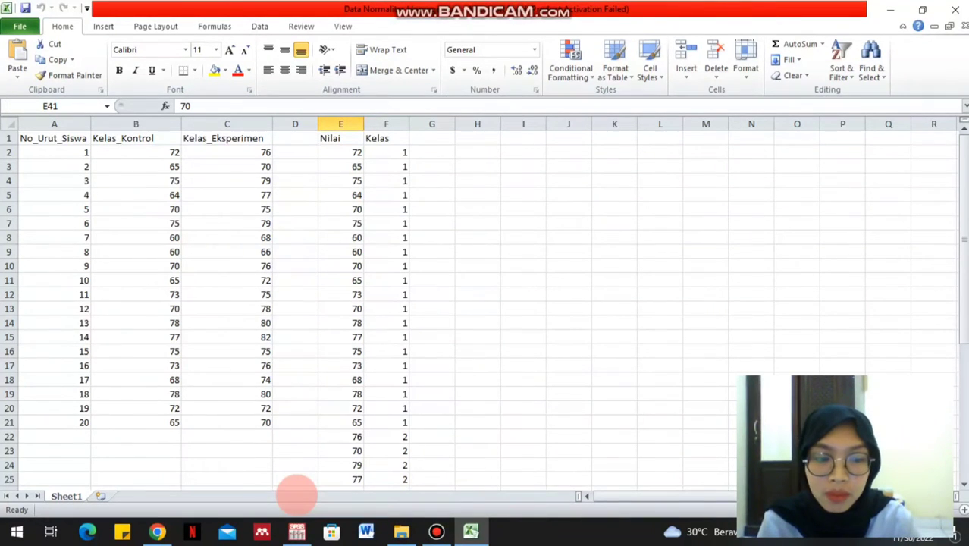
mouse_move(297, 531)
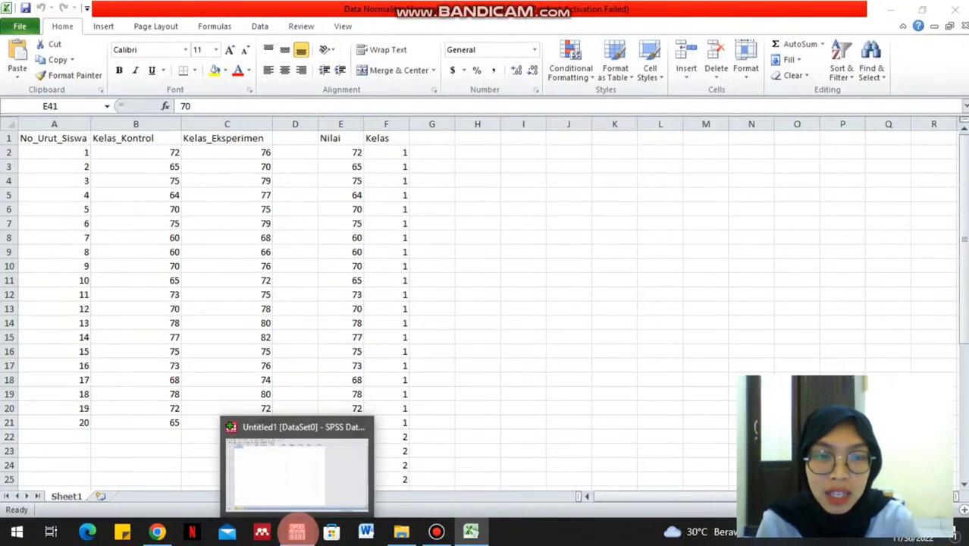
left_click(315, 474)
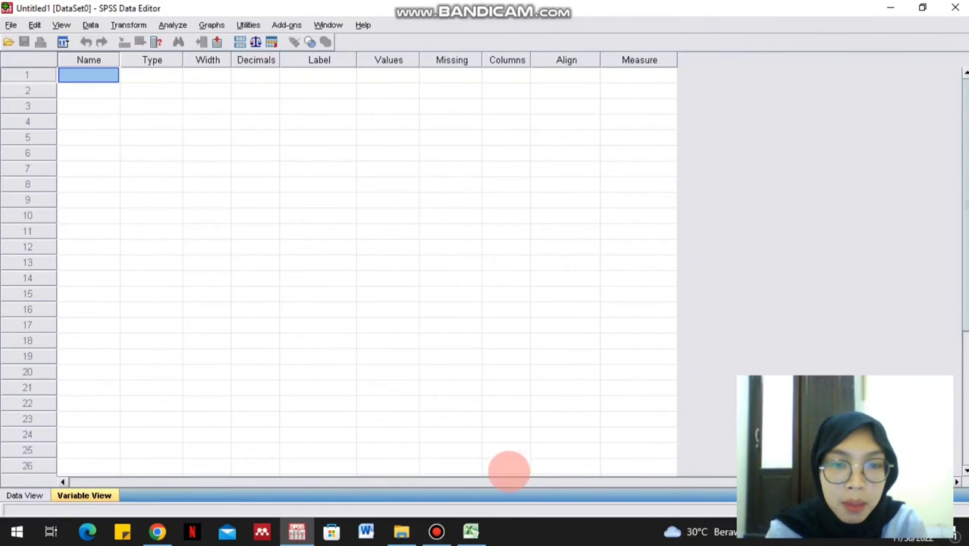
Switch back to Excel and examine how the Kelas_Kontrol and Kelas_Eksperimen scores are arranged in the Nilai and Kelas columns.
left_click(471, 531)
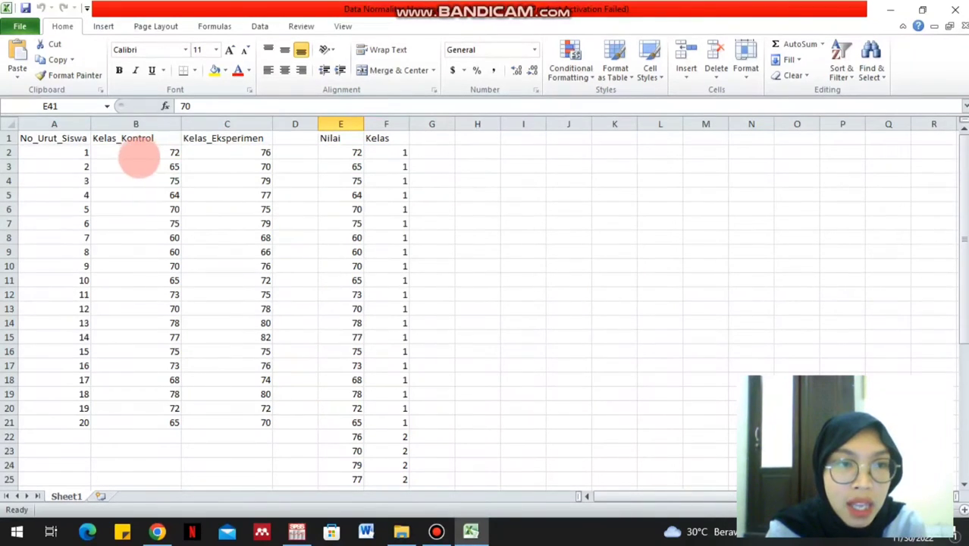
left_click_drag(143, 152, 169, 425)
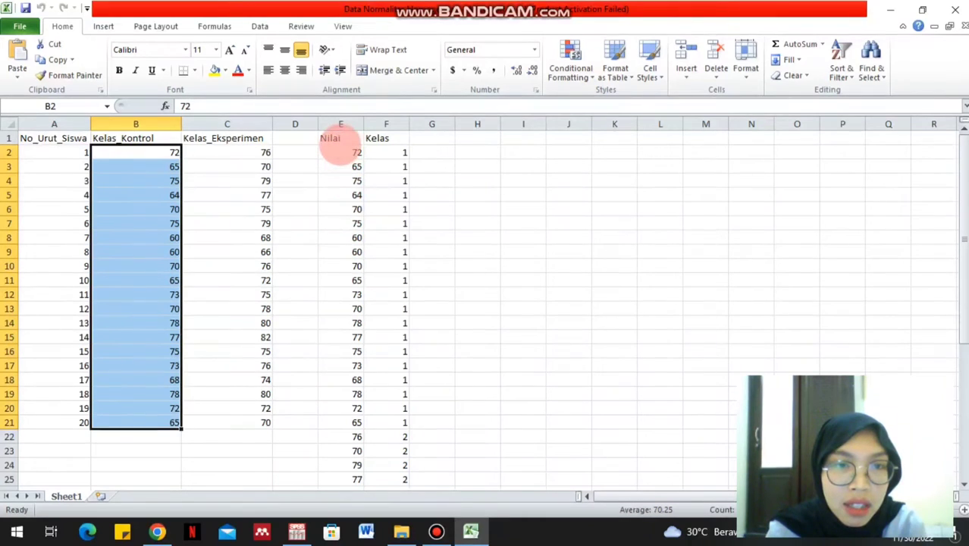
left_click(342, 152)
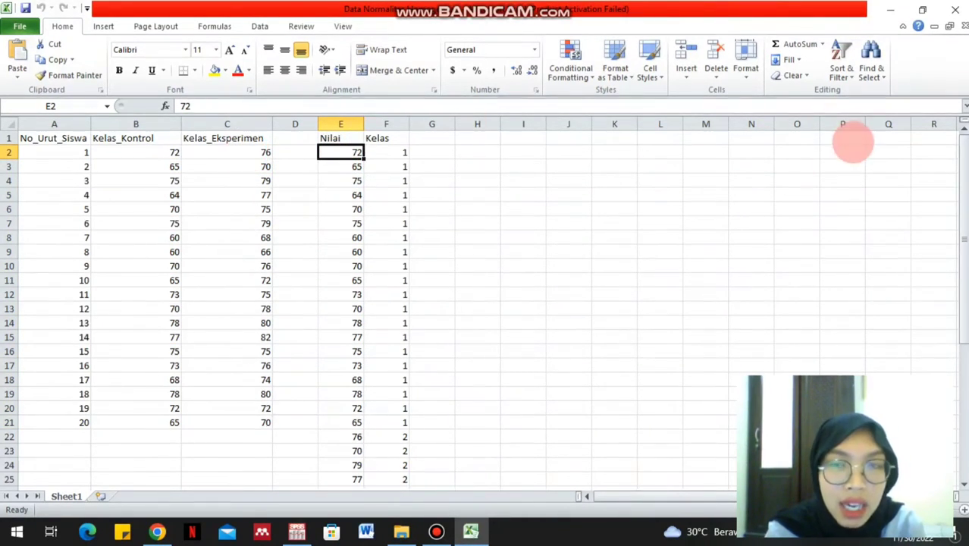
left_click_drag(962, 157, 962, 156)
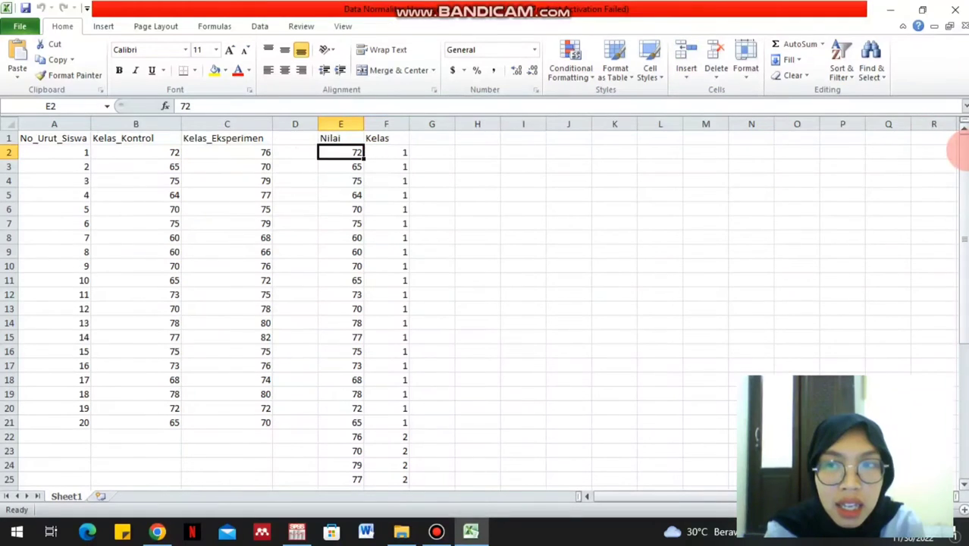
mouse_move(962, 144)
left_mouse_down()
mouse_move(961, 324)
mouse_move(962, 144)
left_mouse_up()
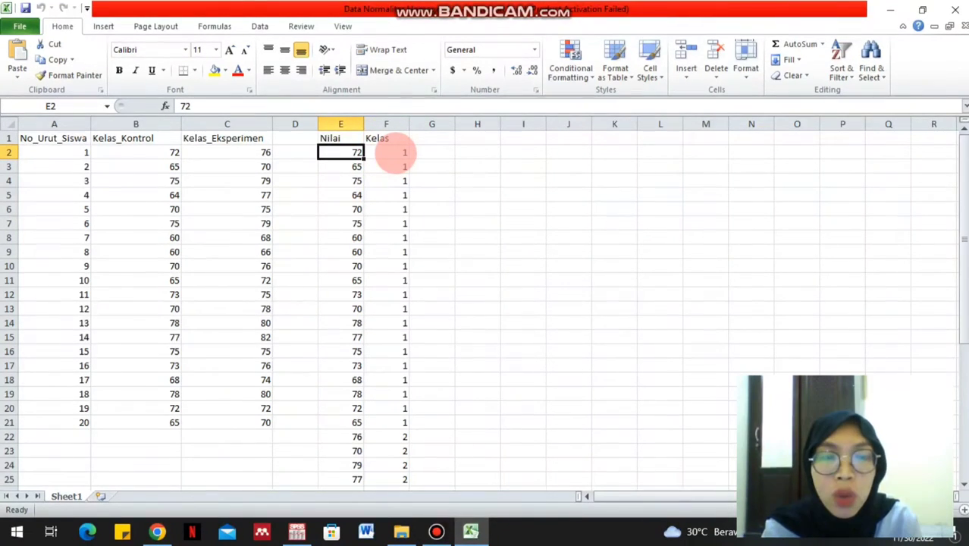
mouse_move(961, 160)
left_mouse_down()
mouse_move(961, 298)
mouse_move(962, 160)
left_mouse_up()
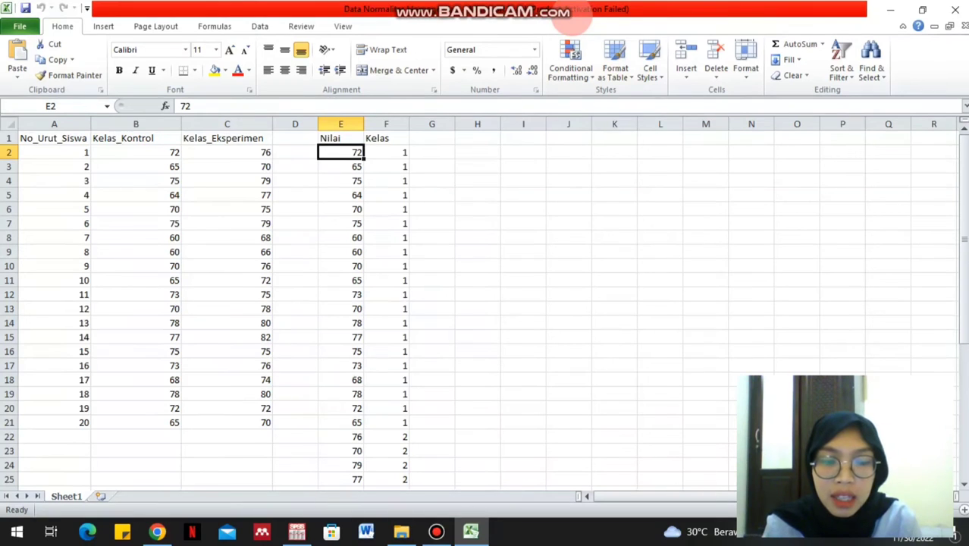
Switch to the SPSS Data Editor and define two variables named Nilai and Kelas.
double_click(572, 19)
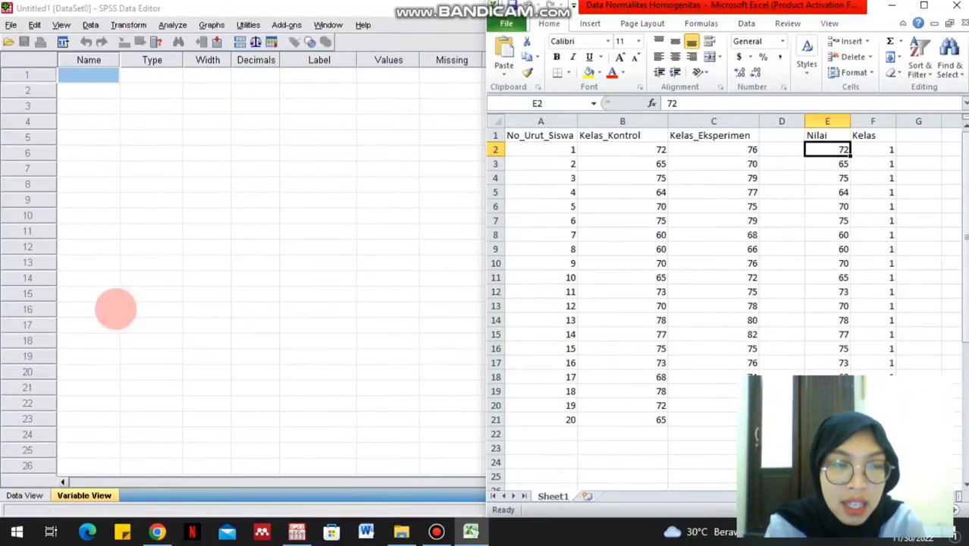
left_click(84, 73)
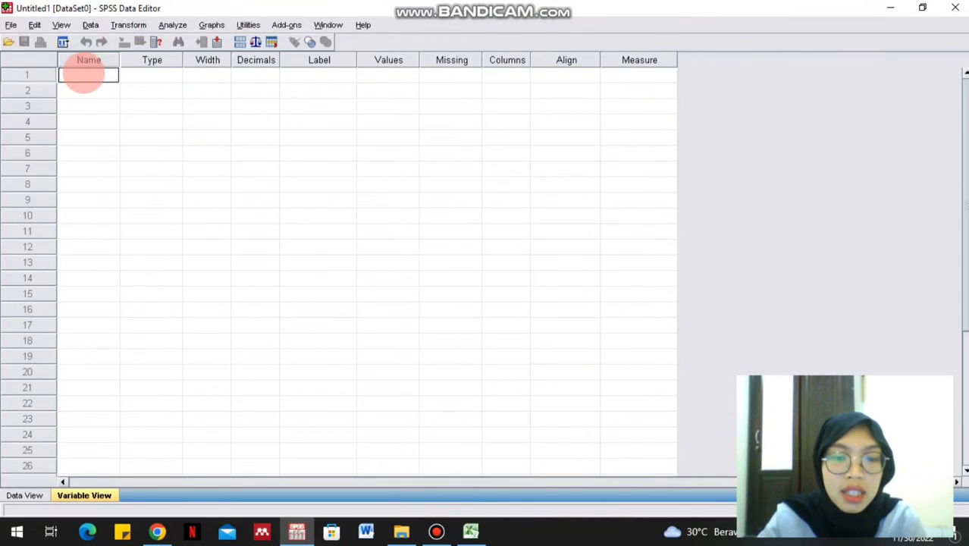
type("H")
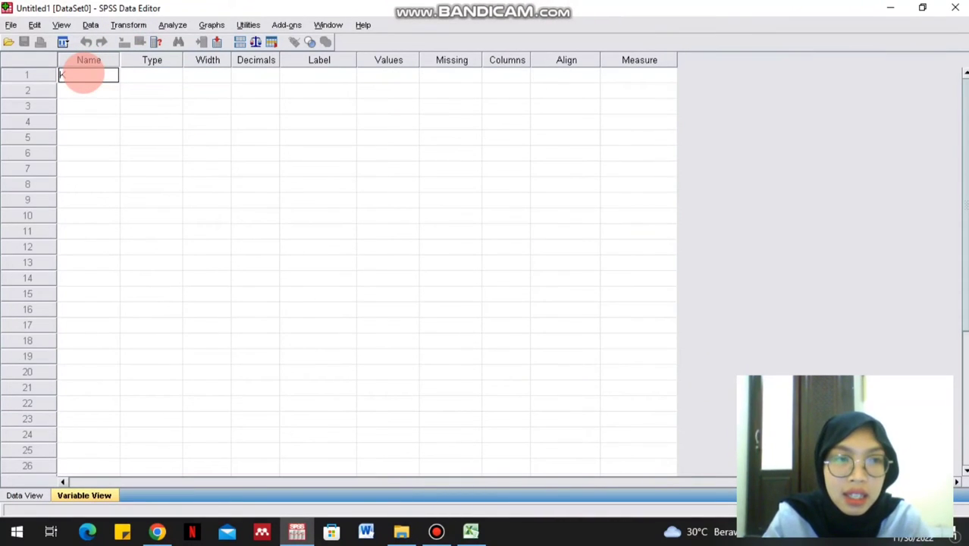
key("BackSpace")
type("Nilai")
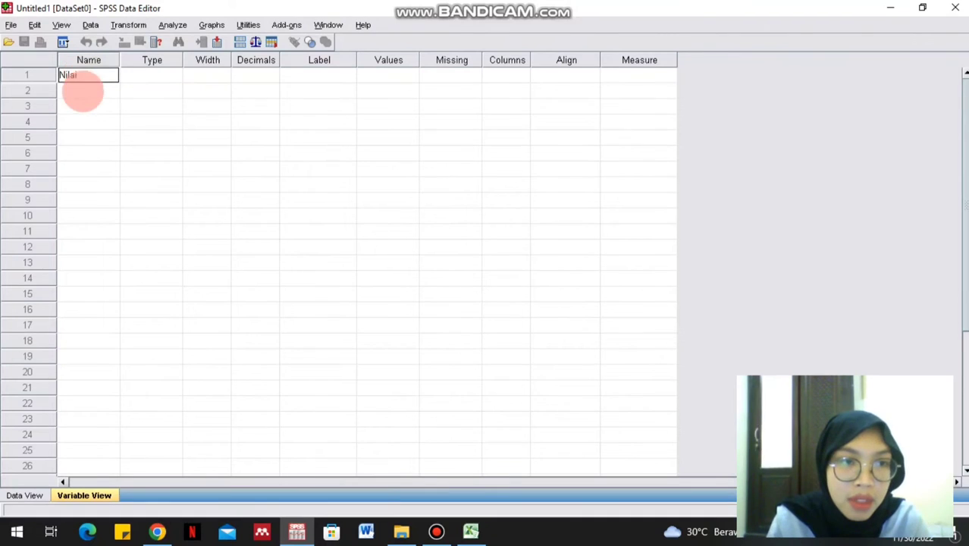
left_click(74, 91)
type("H")
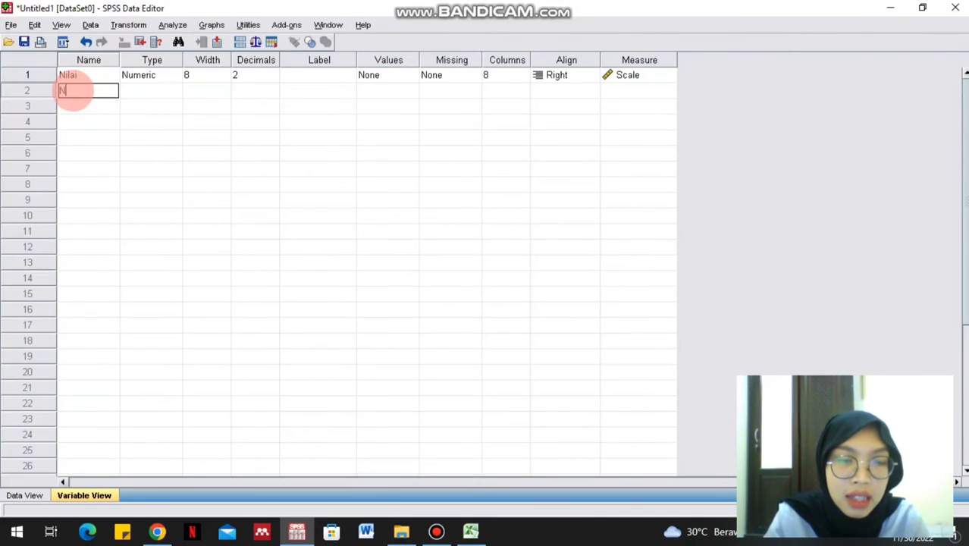
key("BackSpace")
type("Kelas")
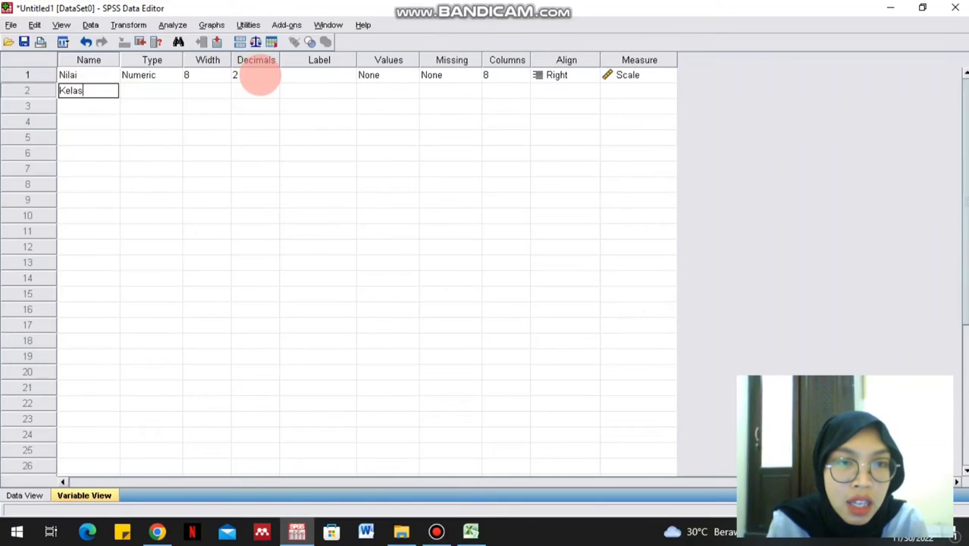
Set the decimals of both the Nilai and Kelas variables to 0.
left_click(255, 75)
left_click(272, 79)
left_click(272, 78)
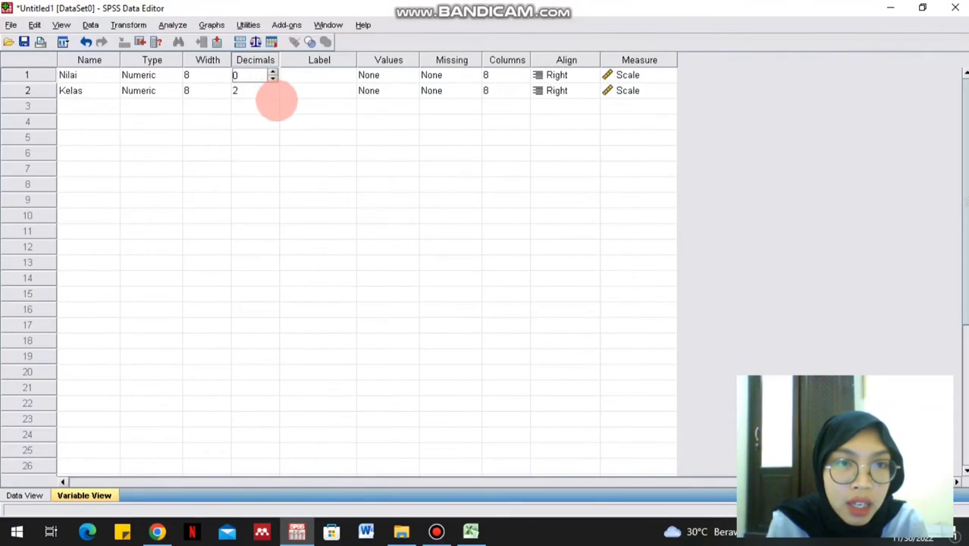
left_click(261, 91)
left_click(272, 93)
left_click(272, 93)
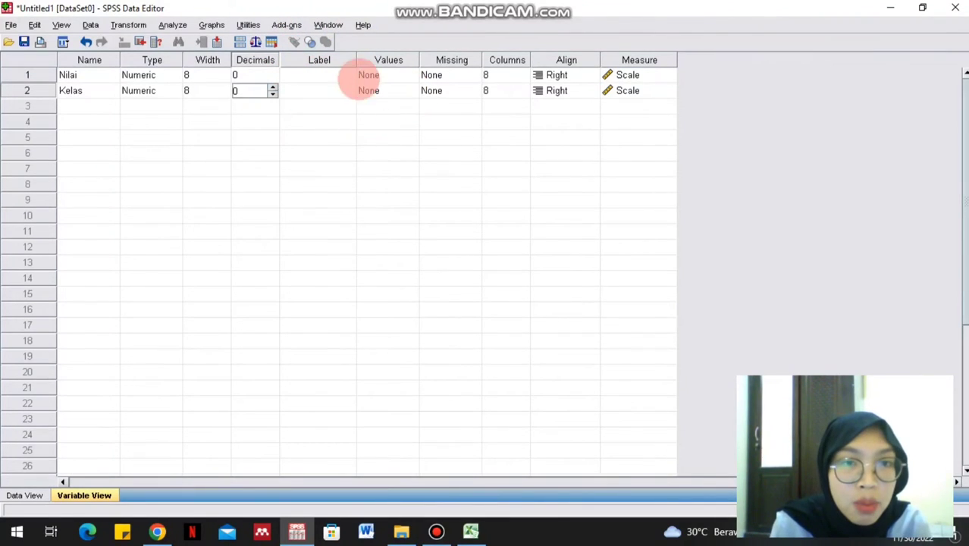
Label the Nilai variable "Nilai Hasil Siswa" and the Kelas variable "Kelas Siswa".
left_click(317, 75)
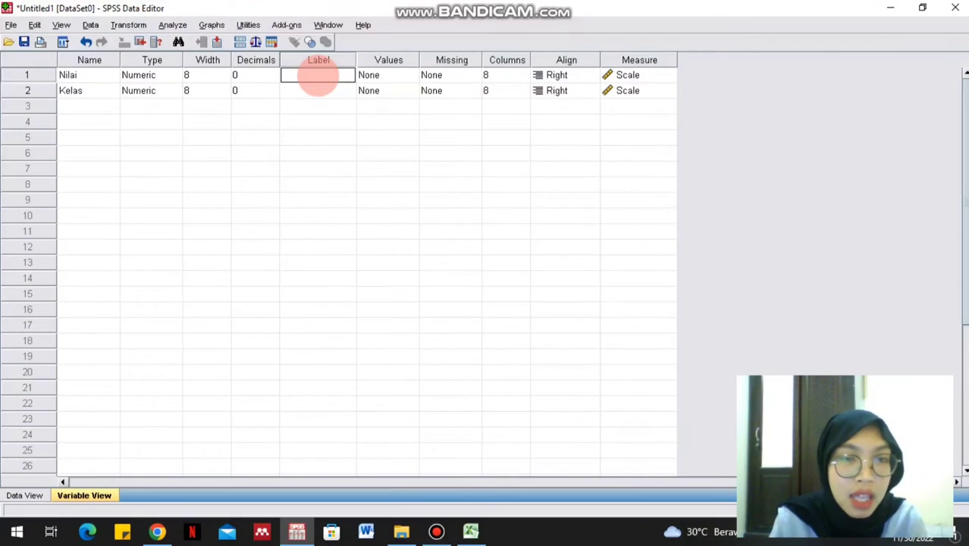
type("Ni")
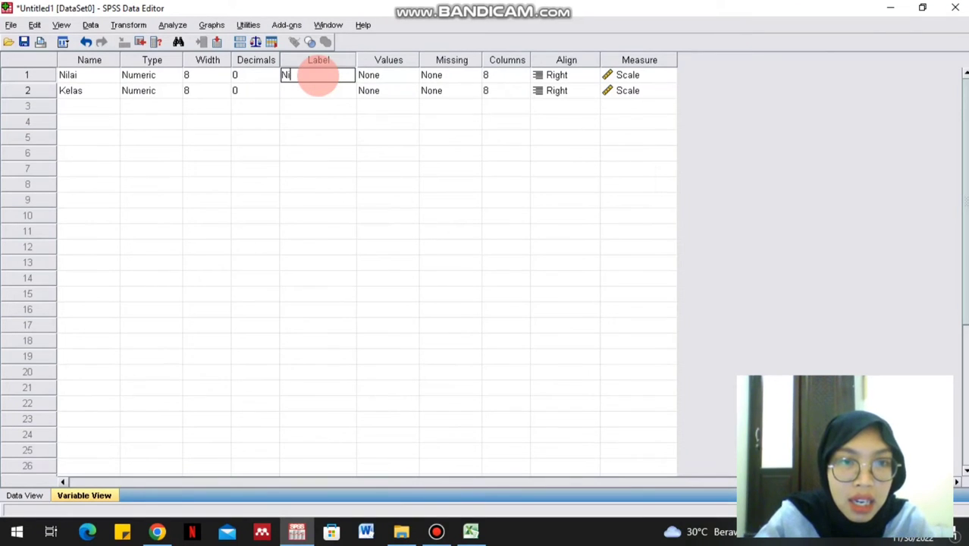
type("lai Hasi")
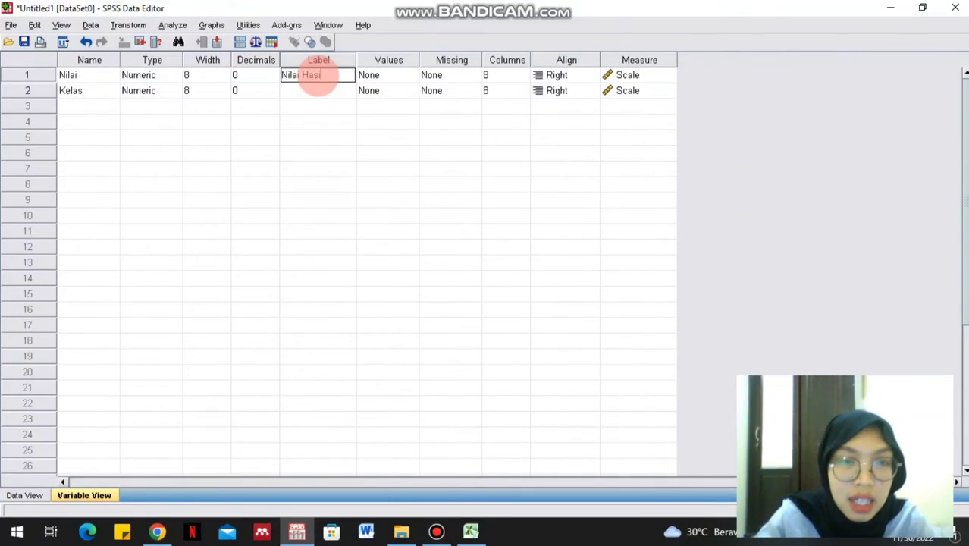
type("l Siswa")
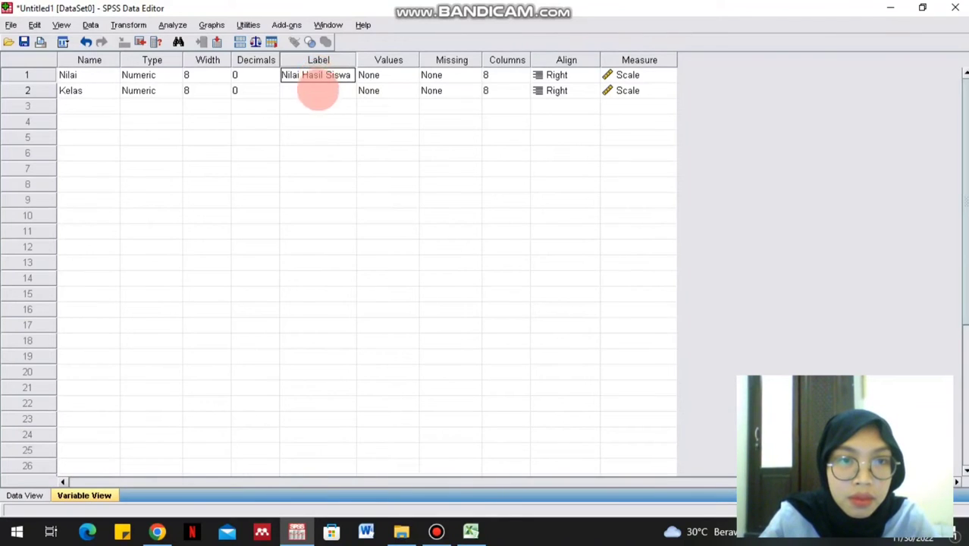
left_click(317, 92)
left_click(317, 92)
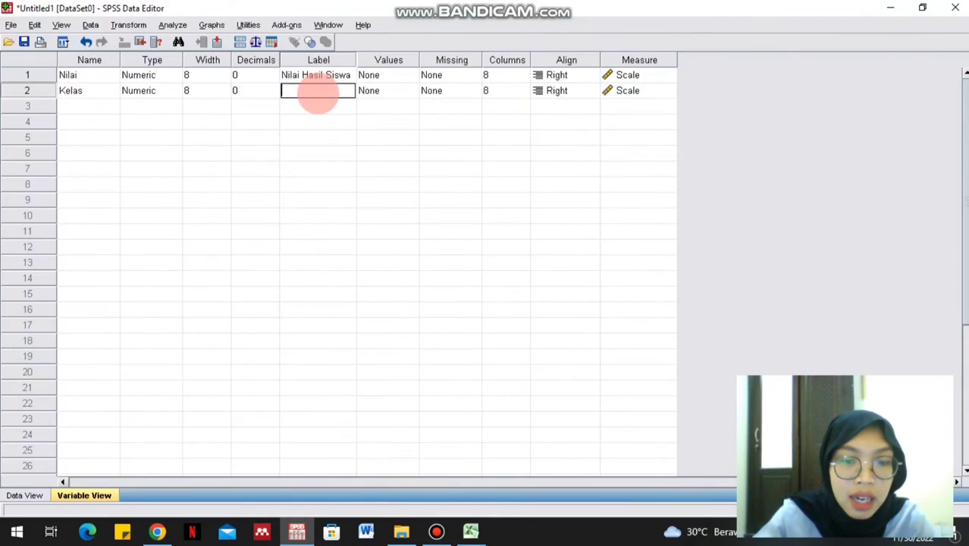
type("Kelas Siswa")
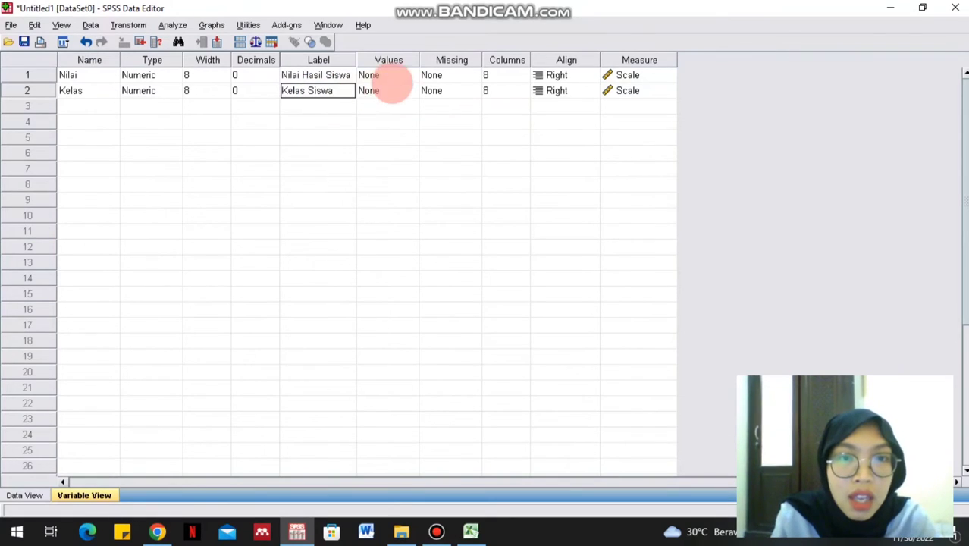
Add a value label to the Kelas variable that defines 1 as "Kelas Kontrol".
left_click(405, 76)
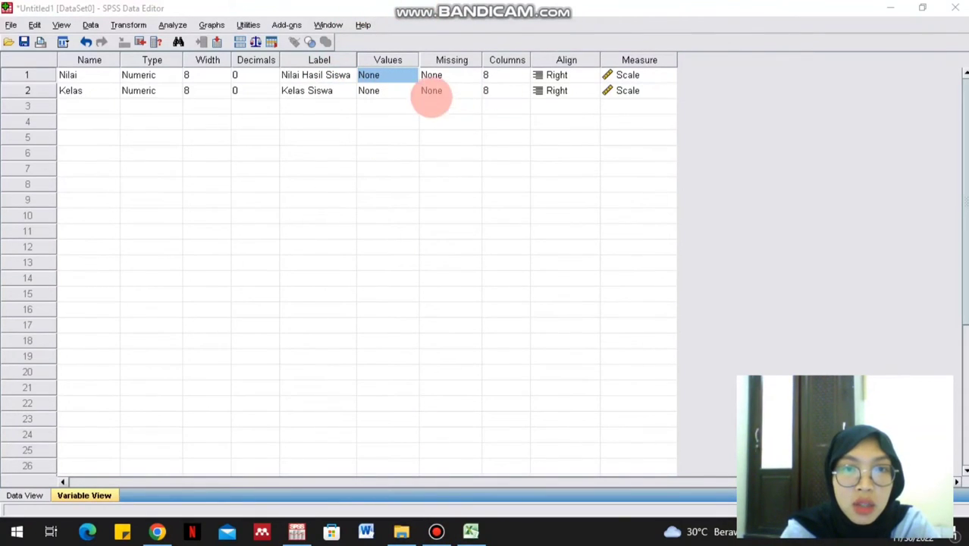
left_click(412, 91)
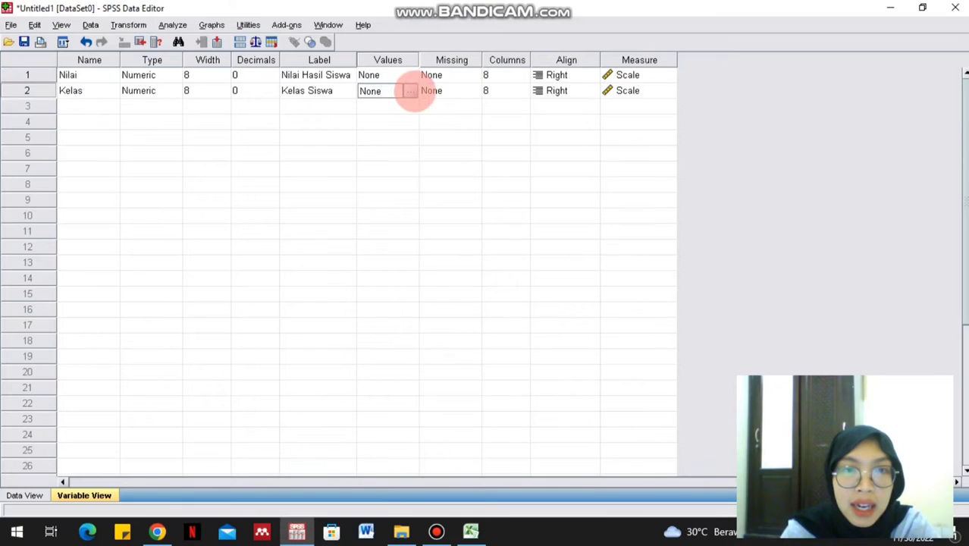
left_click(409, 91)
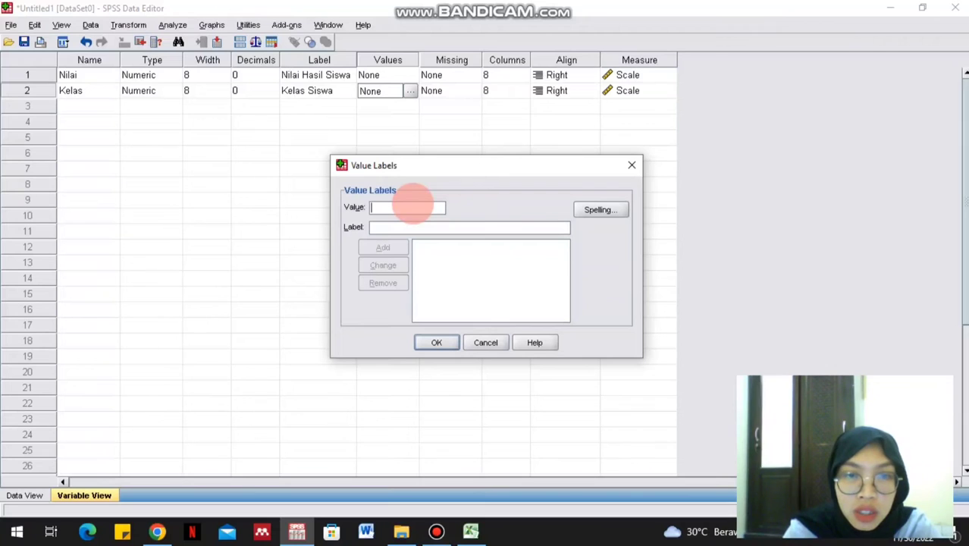
type("1")
left_click(402, 227)
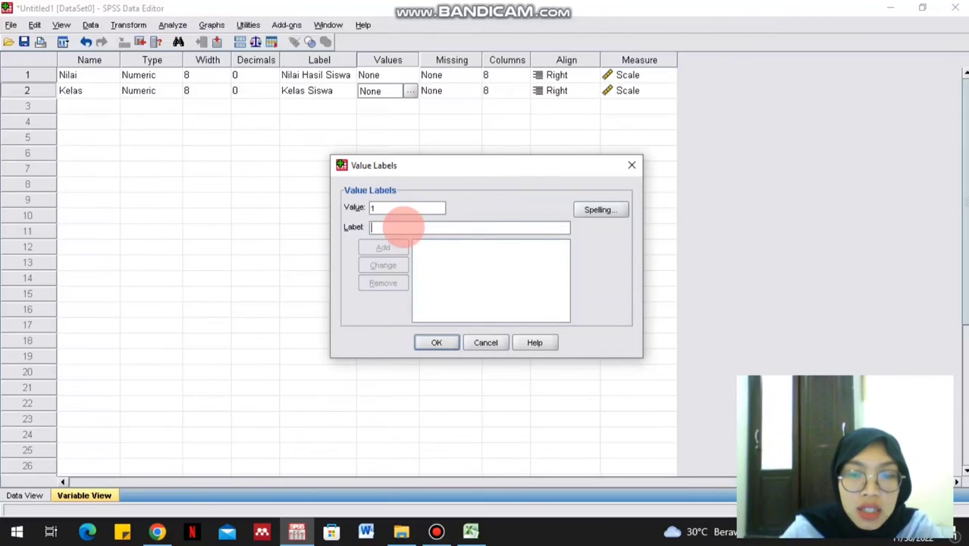
type("Kelas ")
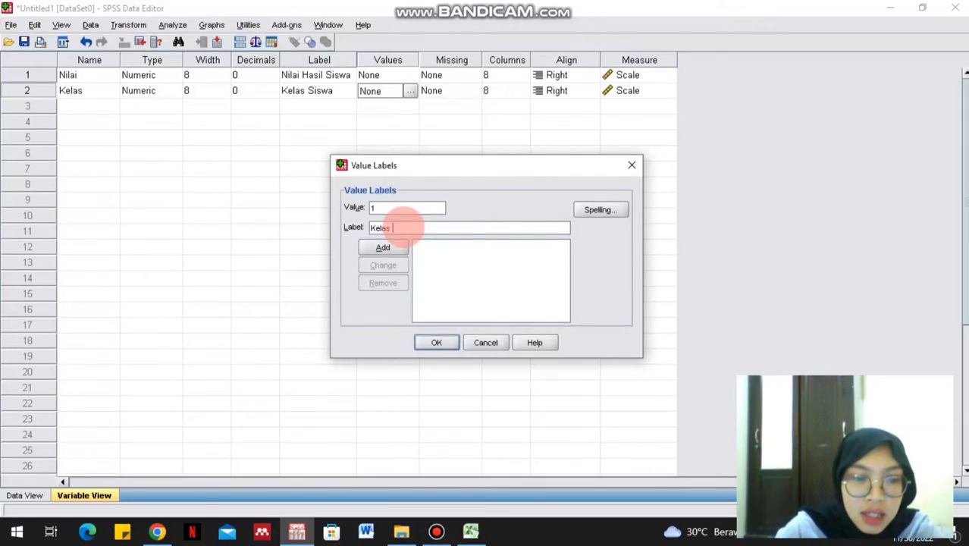
type("Kontrol")
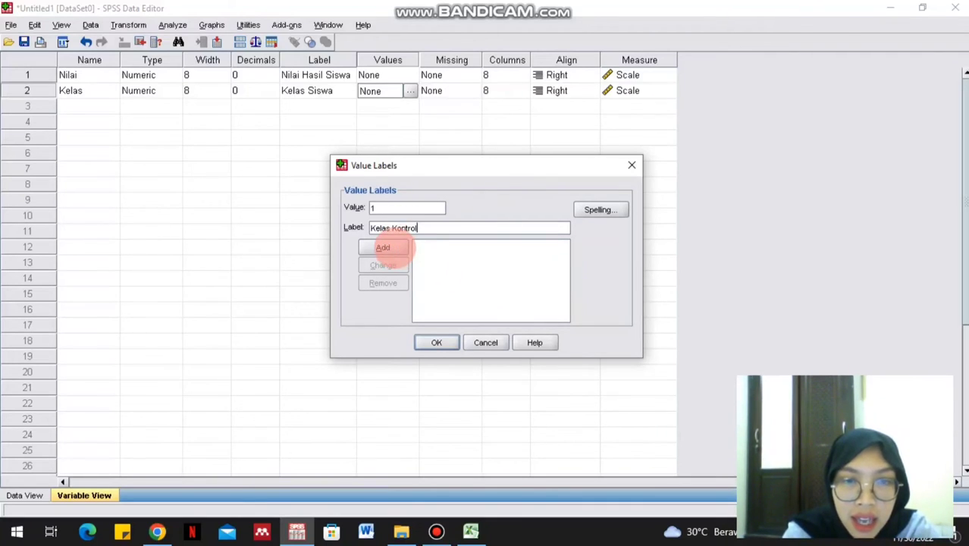
left_click(383, 247)
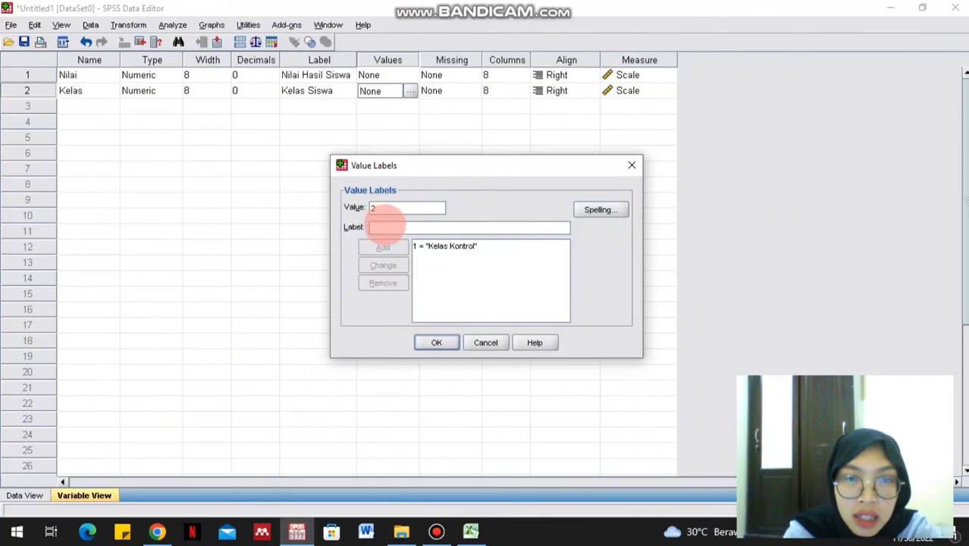
Add the value label "Kelas Eksperimen" for value 2 of the Kelas variable and apply the labels.
left_click(387, 228)
type("Kelas ")
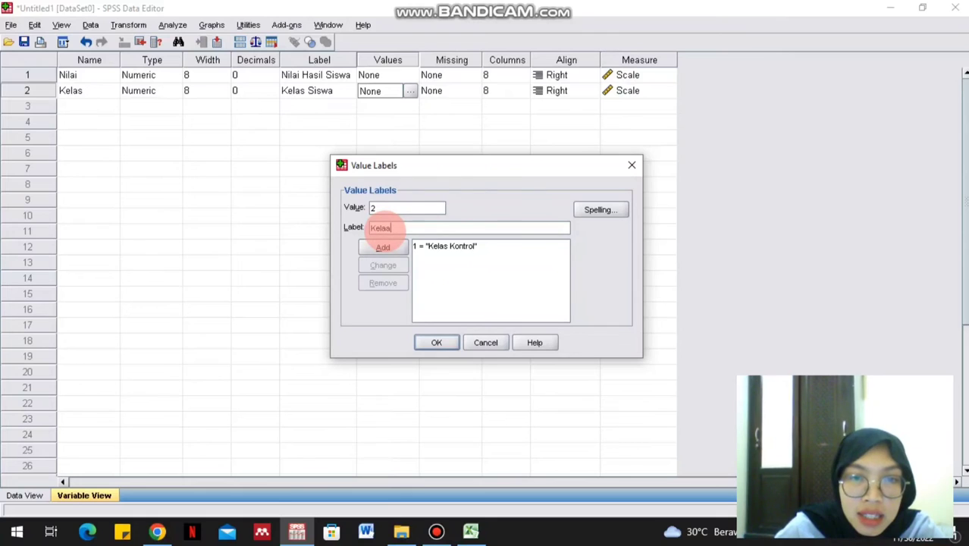
type("E")
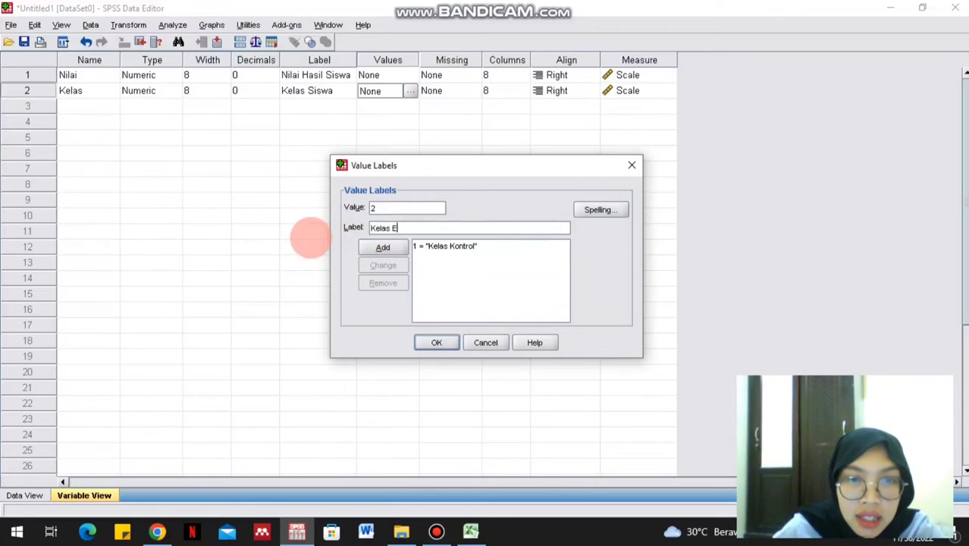
type("ksperimen")
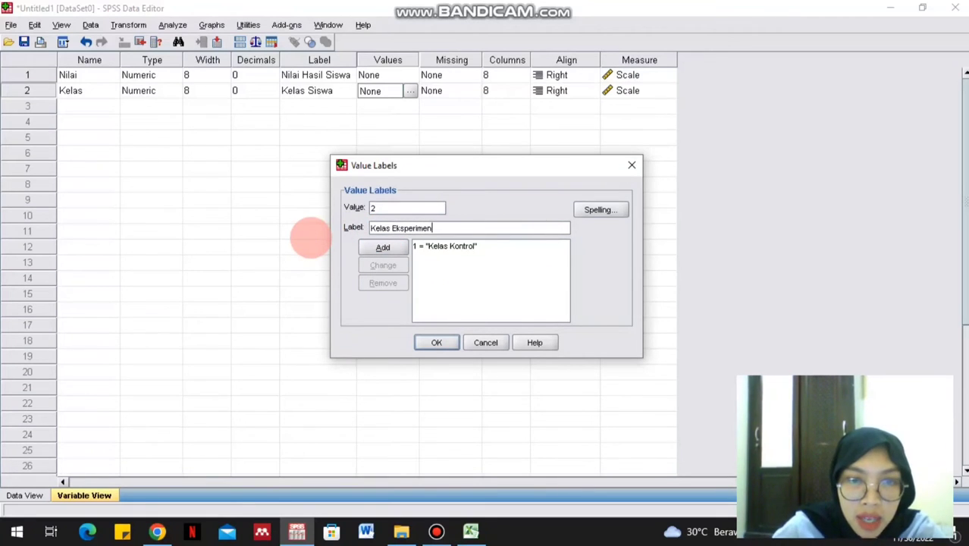
left_click(383, 248)
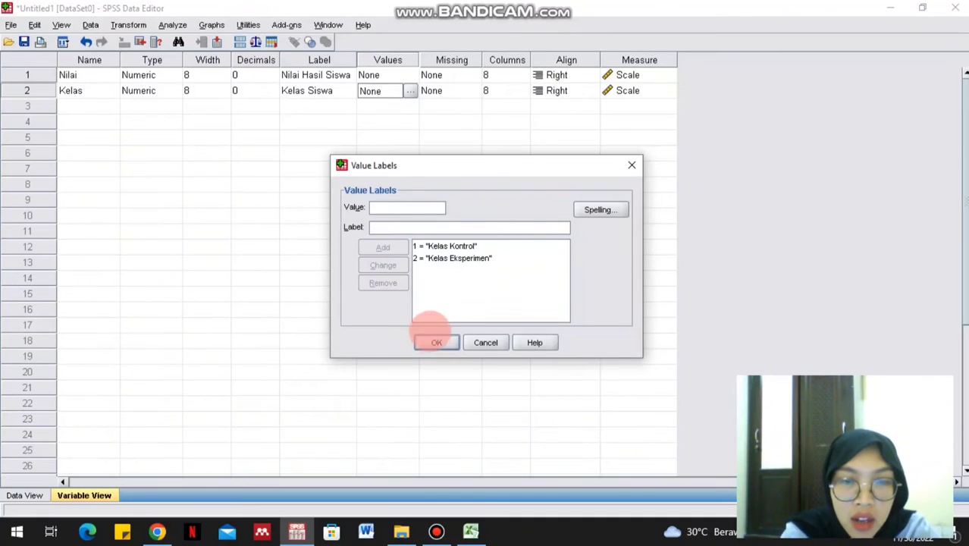
left_click(437, 343)
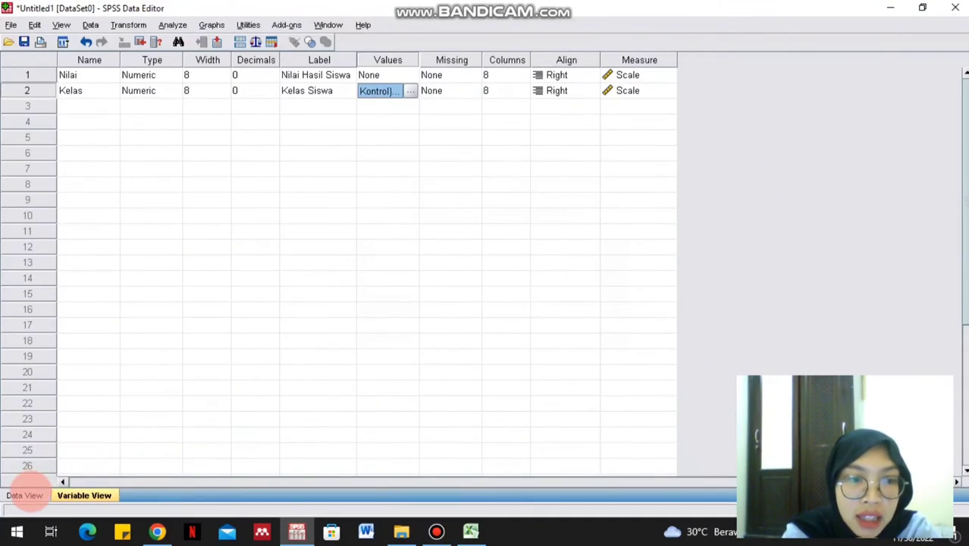
Switch to Excel and copy the Nilai and Kelas values in cells E2:F41.
left_click(24, 494)
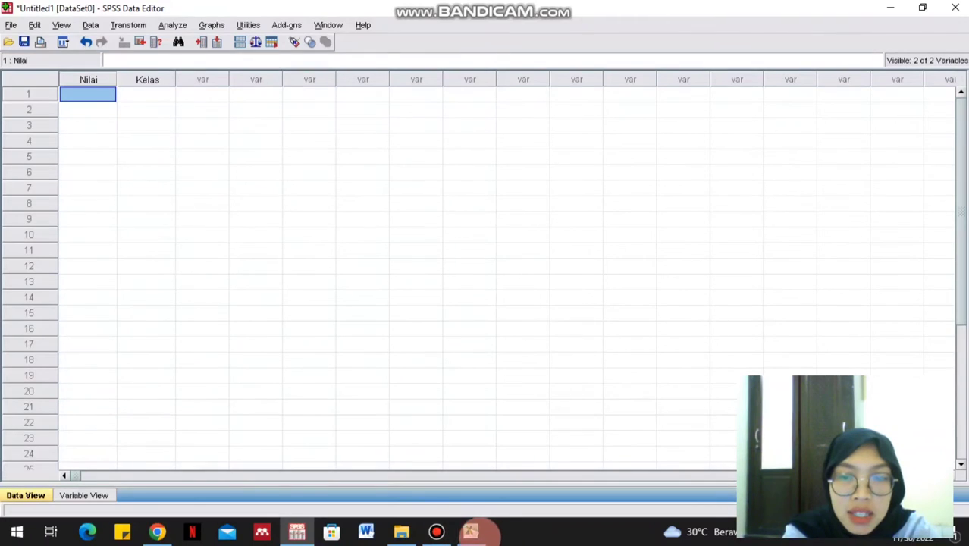
left_click(471, 531)
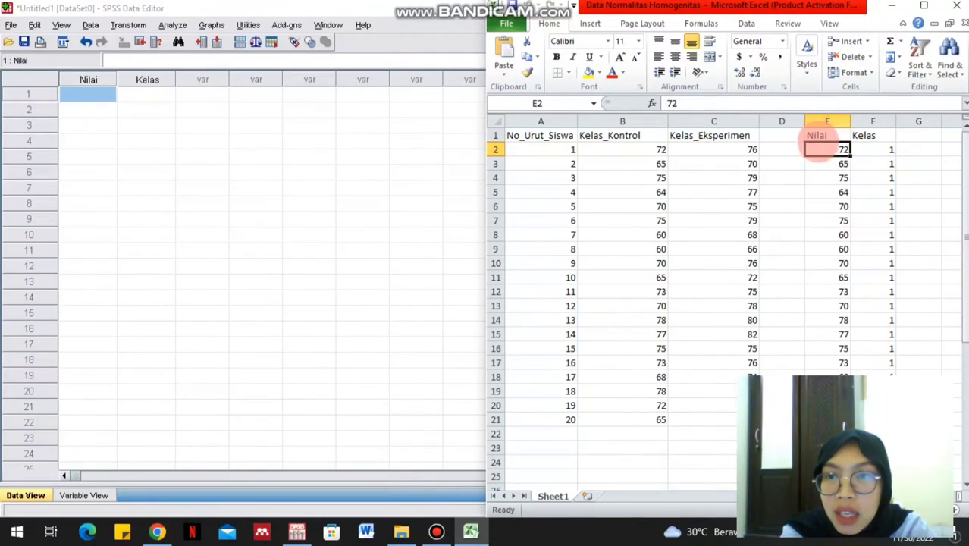
key("shift+Right")
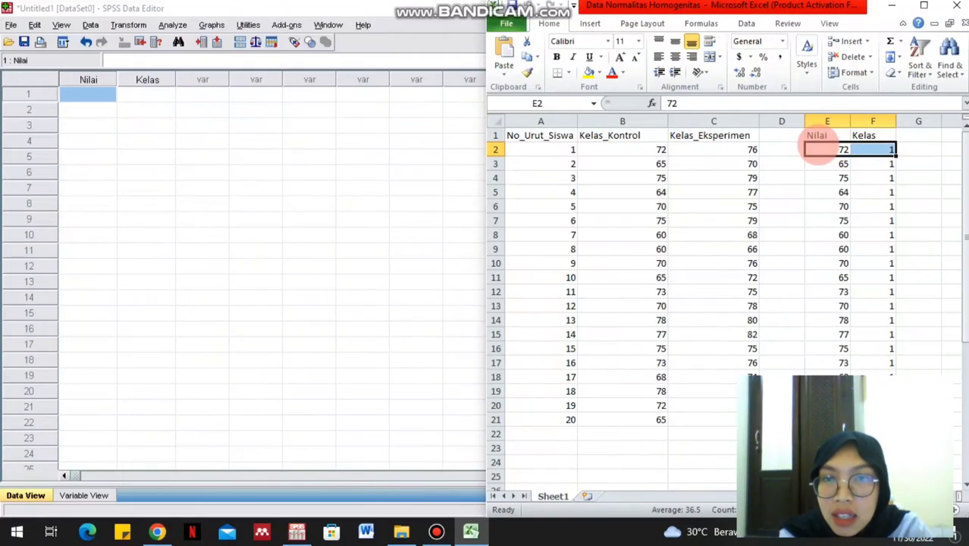
key("ctrl+shift+Down")
right_click(844, 149)
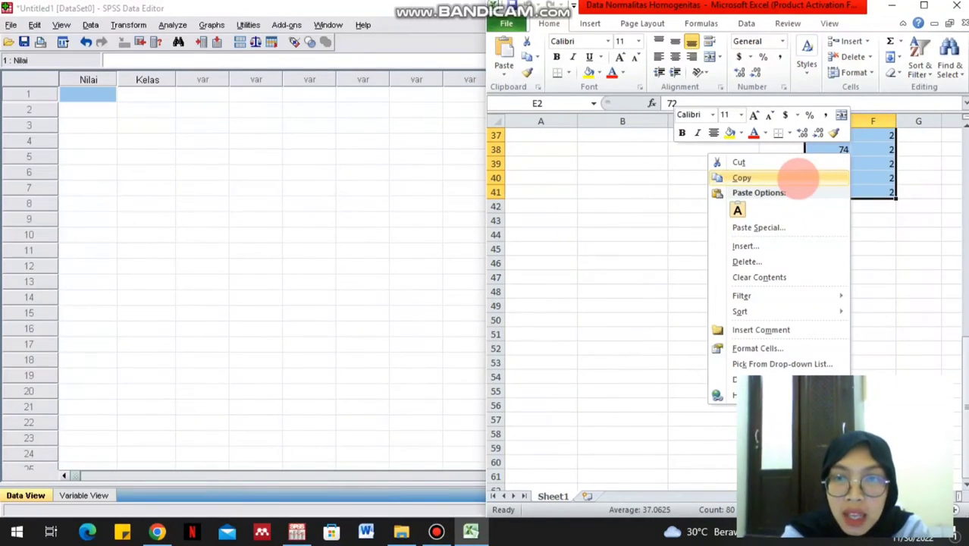
left_click(800, 178)
Paste the copied scores and class codes into the SPSS data, starting at row 1 of the Nilai column.
left_click(432, 9)
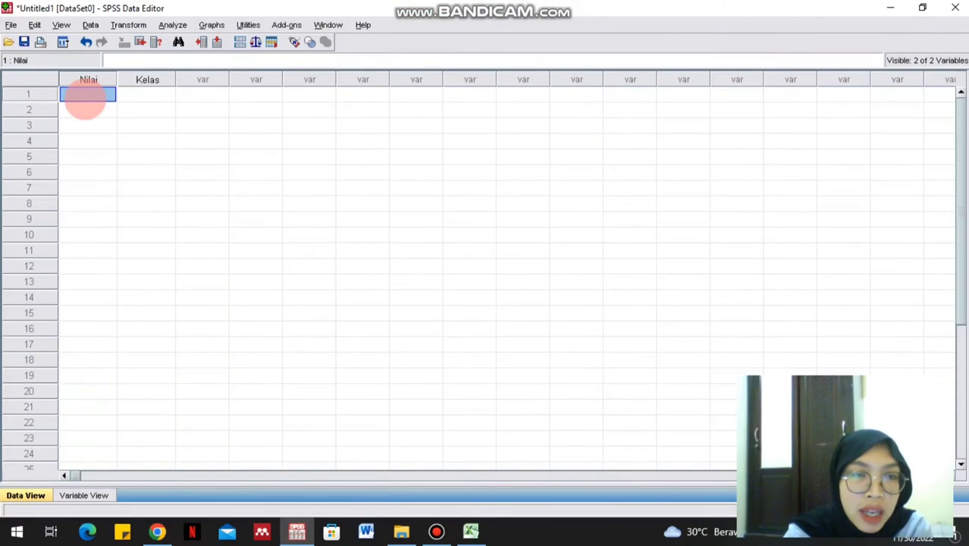
right_click(74, 94)
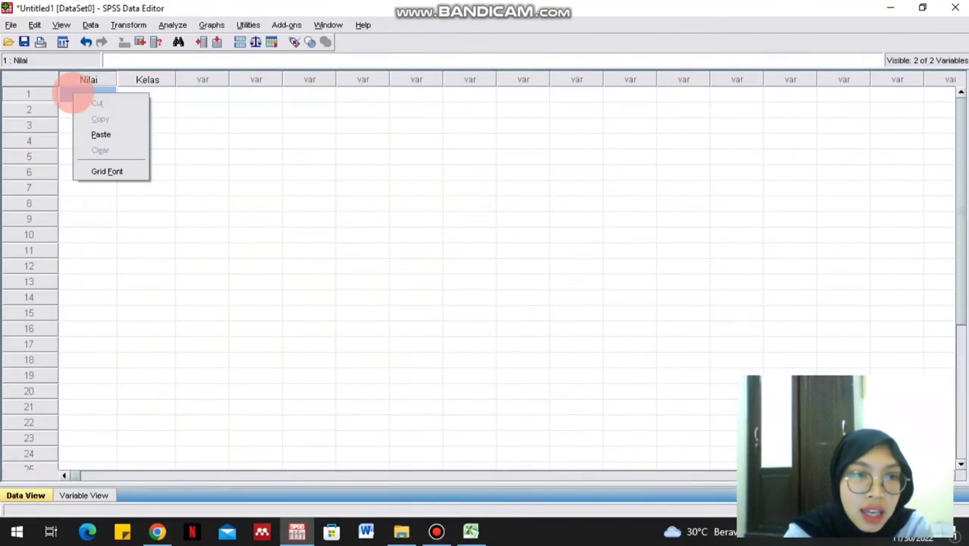
left_click(101, 135)
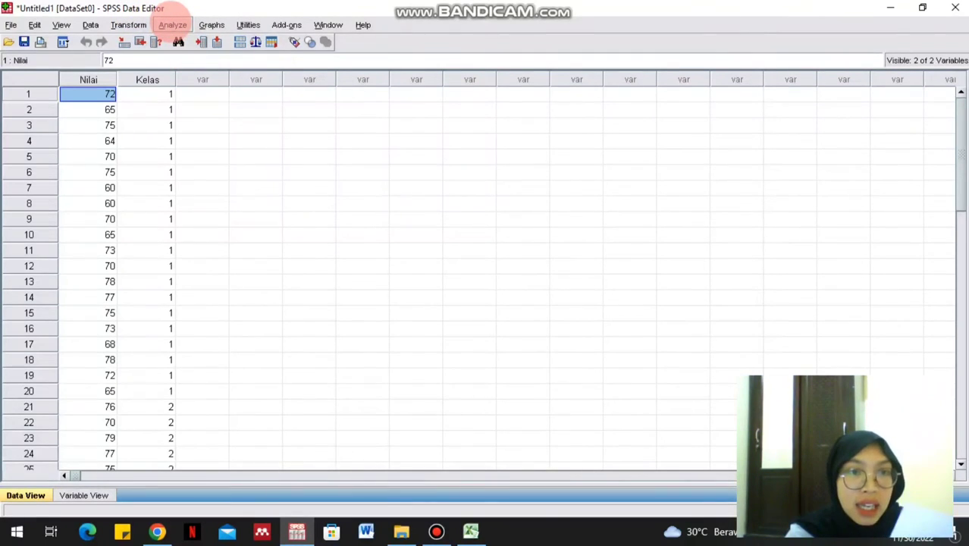
Start an Explore analysis with Nilai Hasil Siswa as the dependent variable and Kelas Siswa as the factor.
left_click(172, 24)
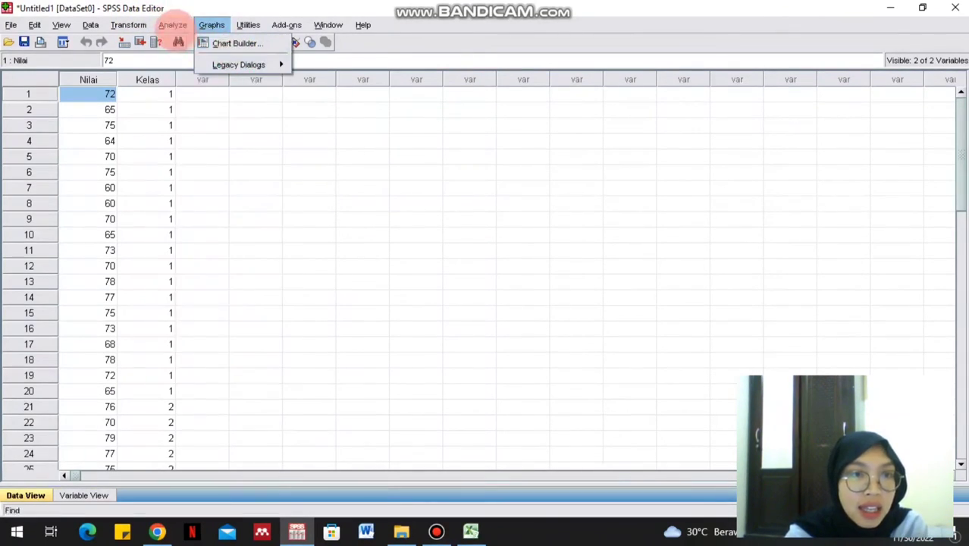
mouse_move(182, 60)
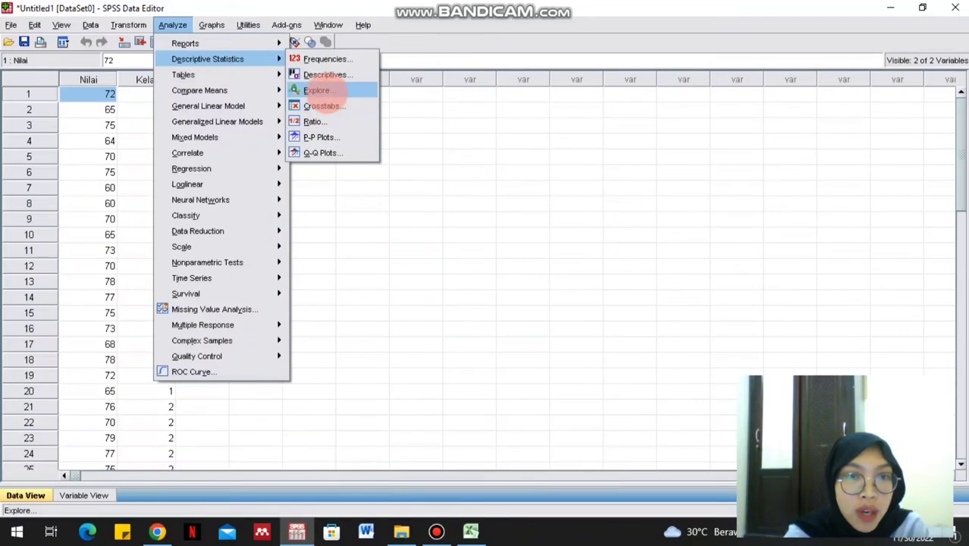
left_click(317, 91)
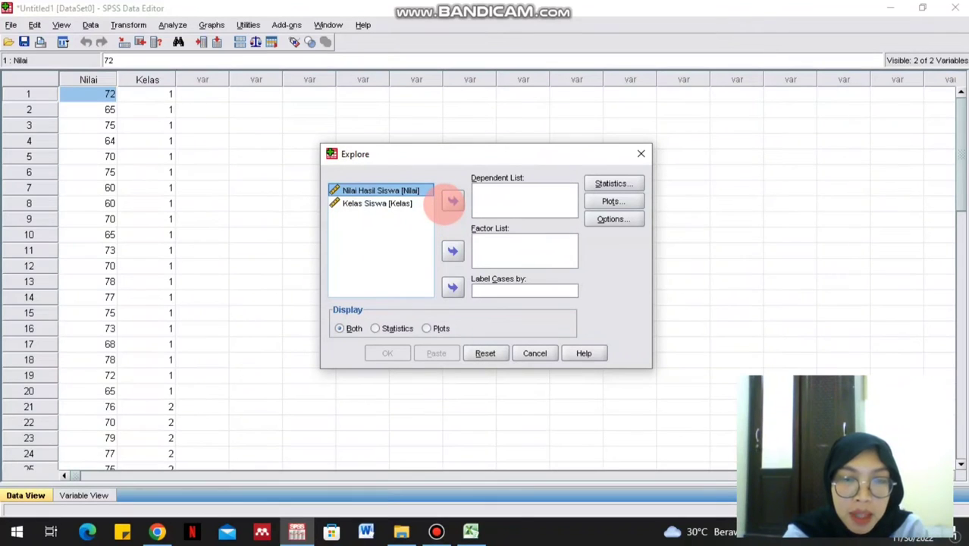
left_click(452, 201)
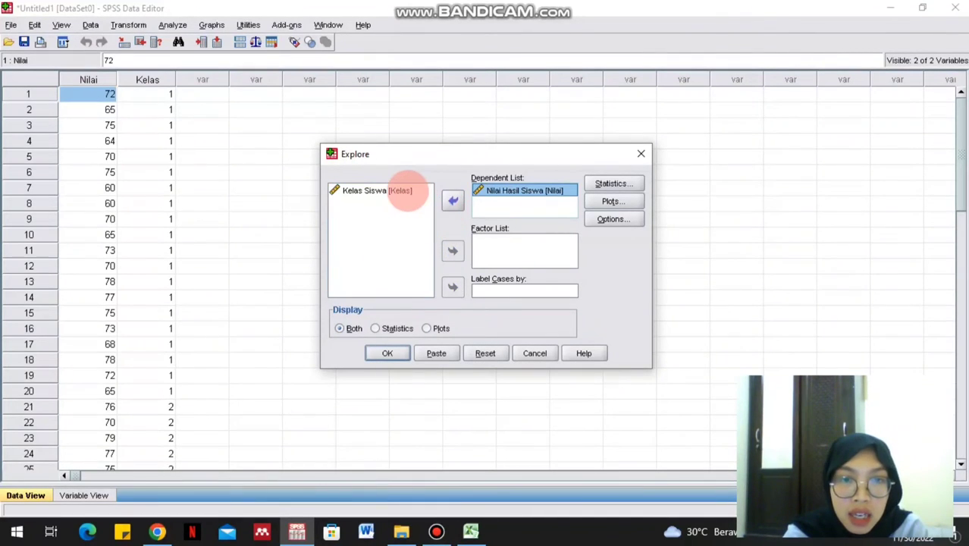
left_click(352, 190)
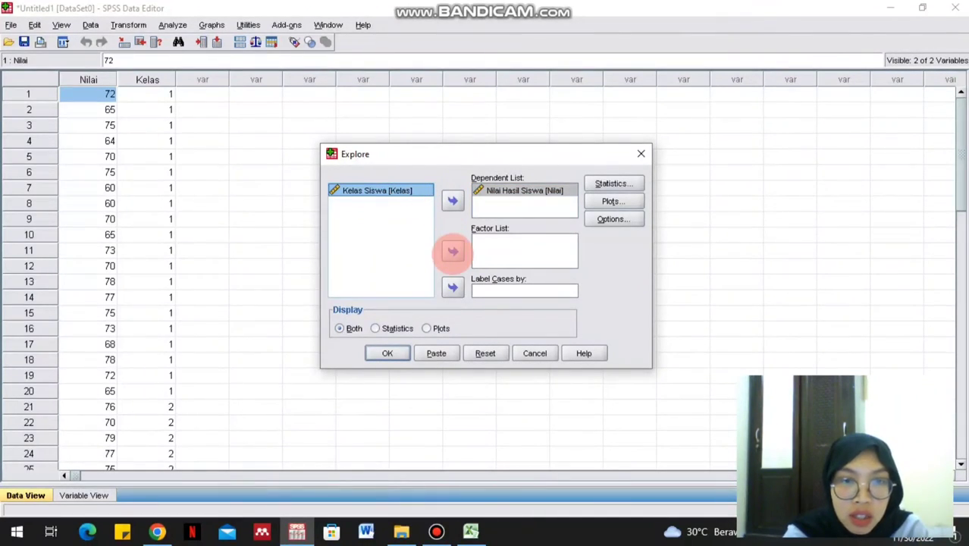
left_click(452, 251)
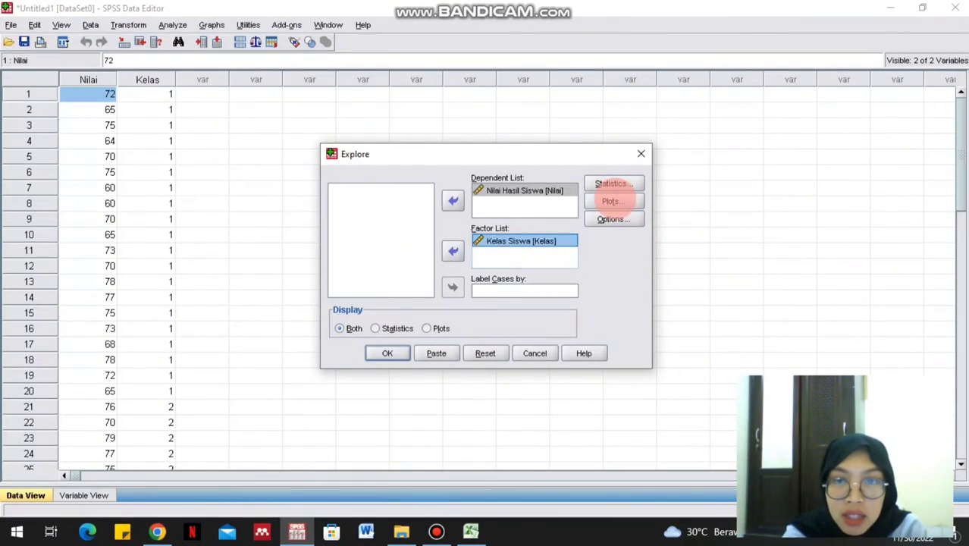
Enable normality plots with tests for the Explore analysis and run it.
left_click(612, 201)
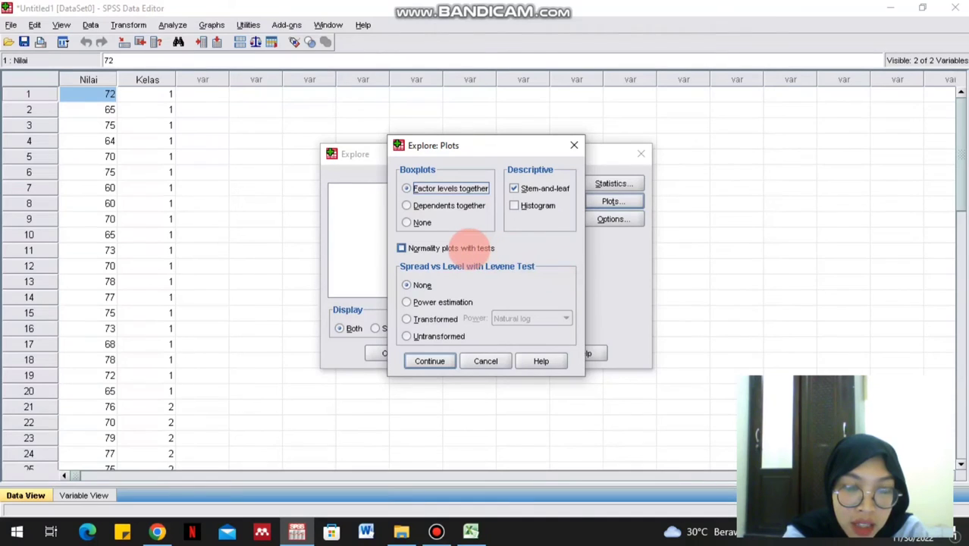
left_click(470, 249)
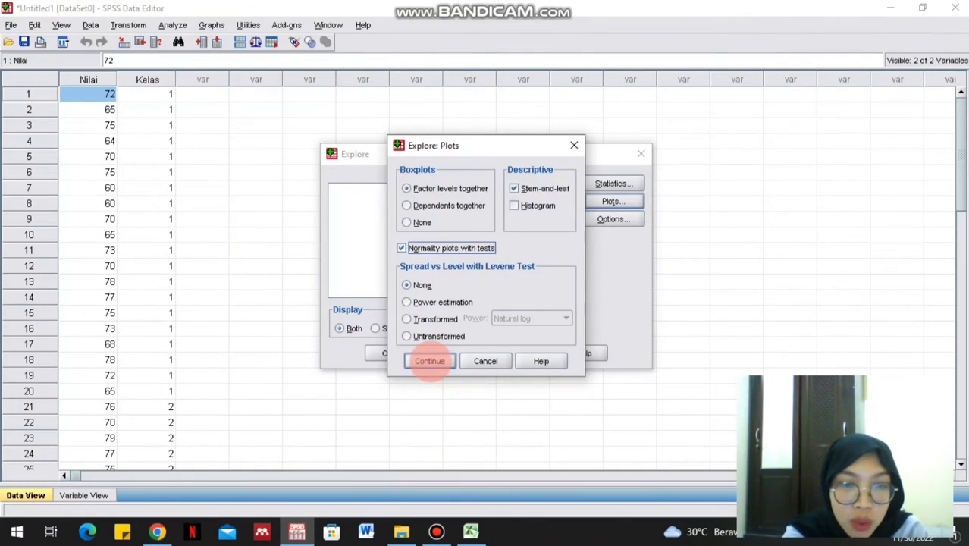
left_click(429, 361)
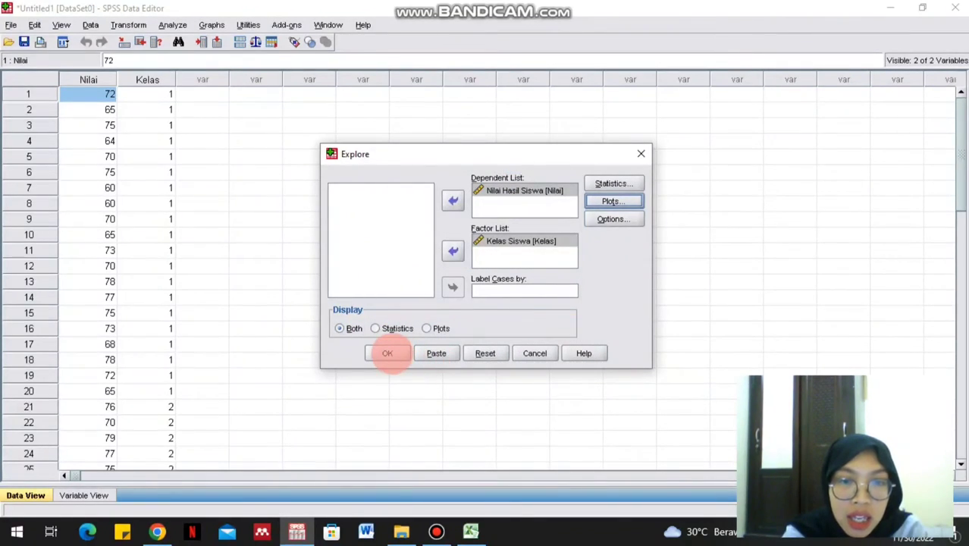
left_click(387, 353)
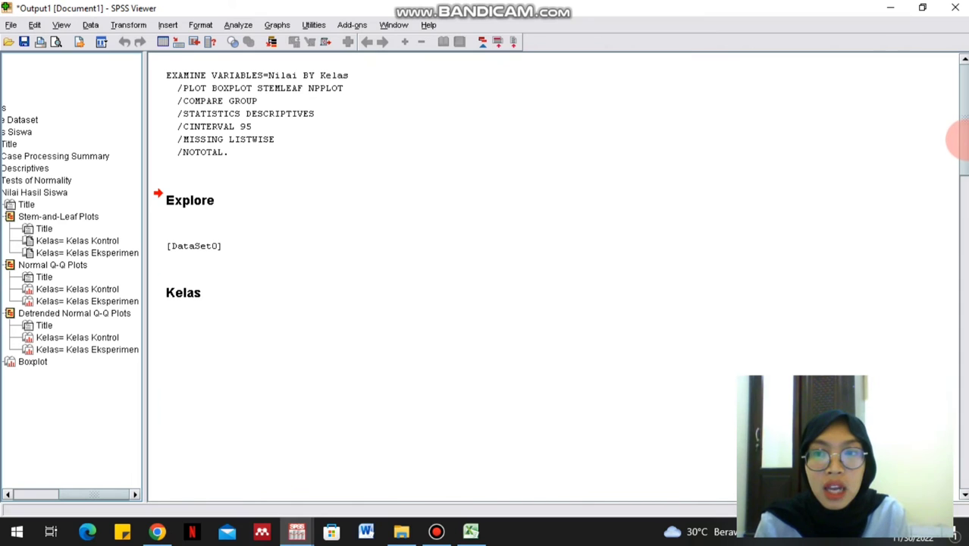
Examine the Tests of Normality table for both classes in the output and close the output window.
left_click_drag(959, 138, 959, 263)
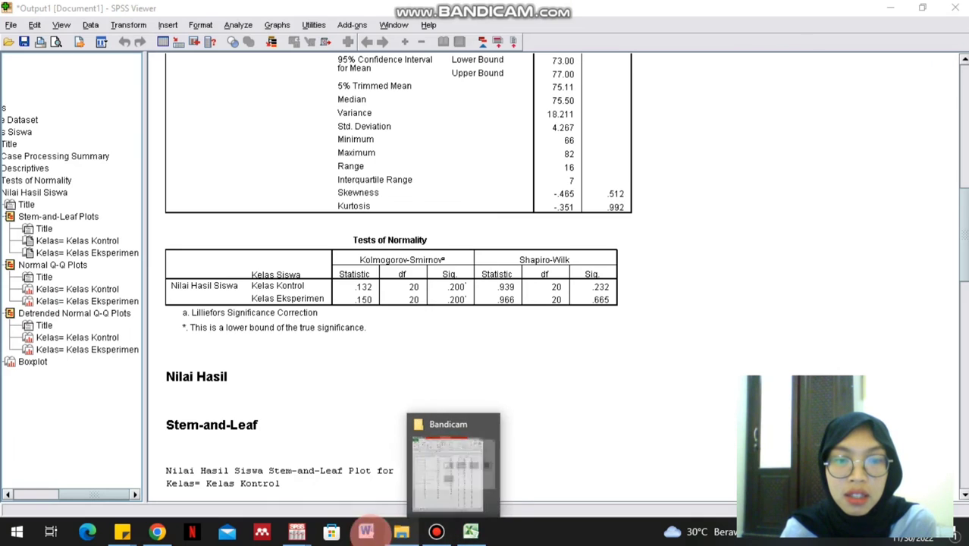
mouse_move(297, 531)
left_click(314, 489)
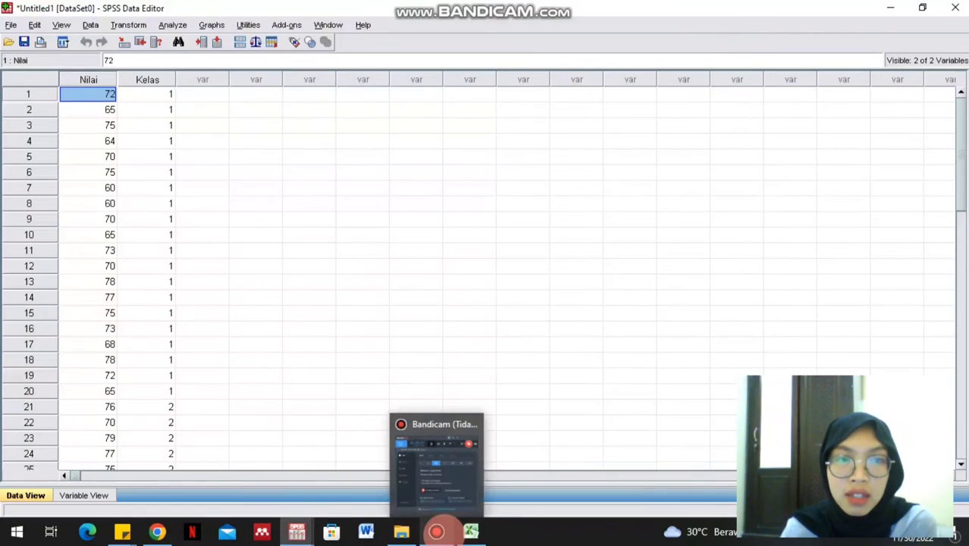
mouse_move(401, 531)
mouse_move(297, 531)
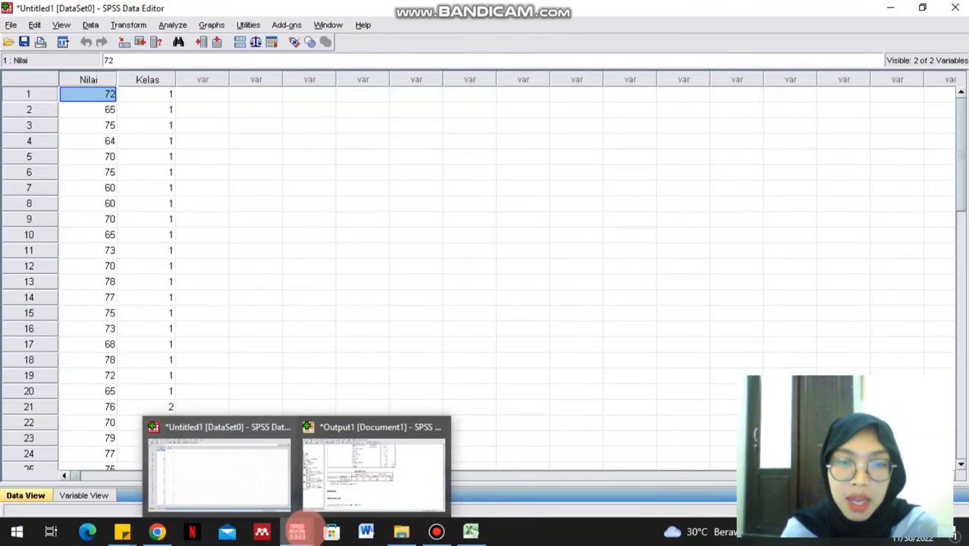
left_click(355, 479)
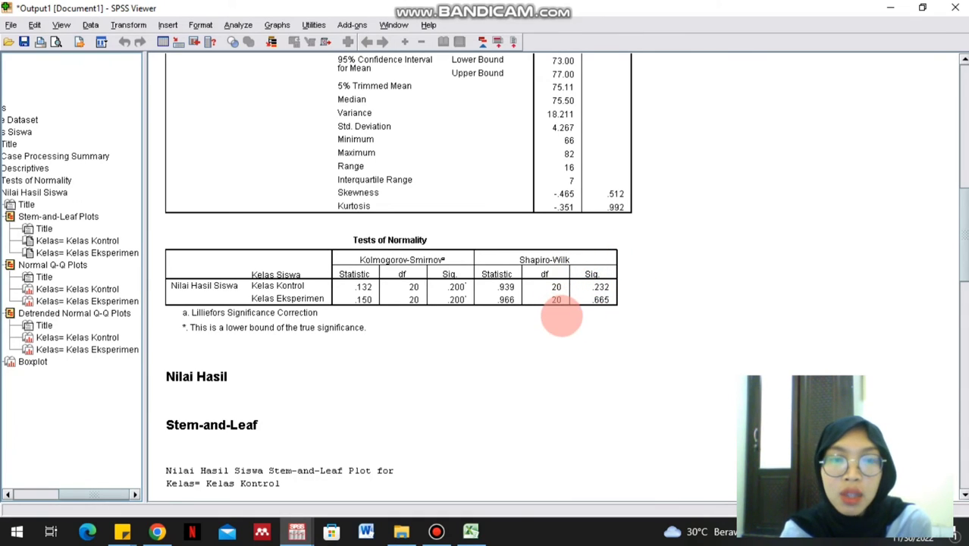
mouse_move(965, 266)
left_mouse_down()
mouse_move(964, 309)
mouse_move(966, 248)
left_mouse_up()
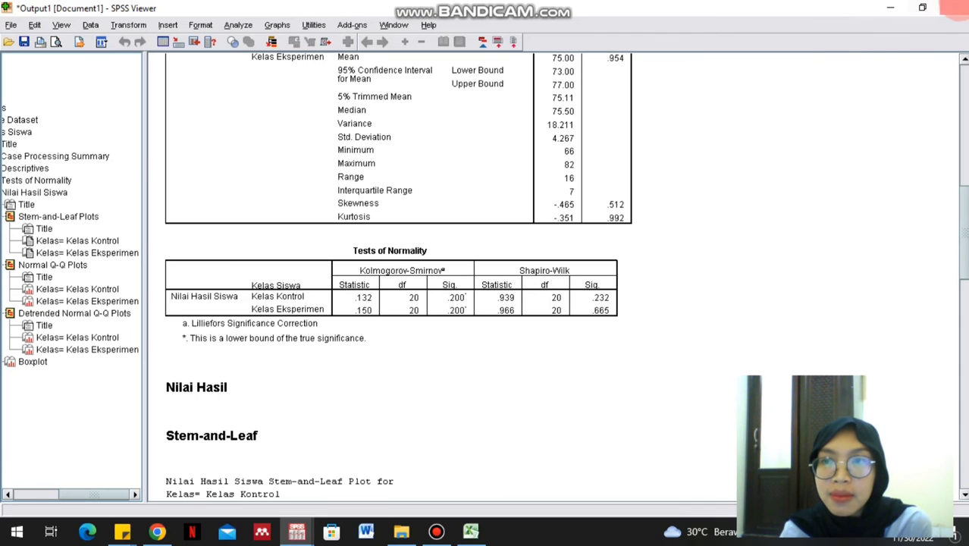
left_click(954, 7)
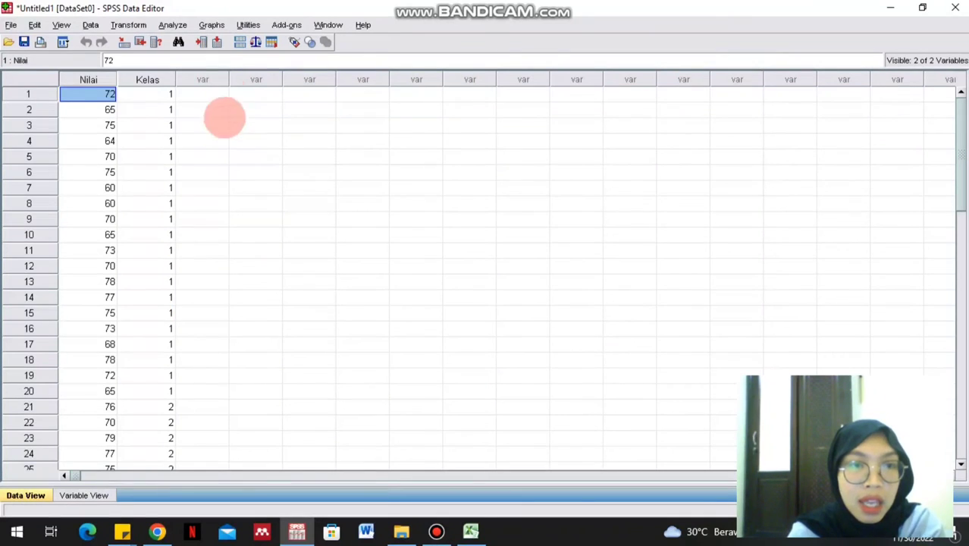
Rerun the Explore analysis with the Spread vs Level with Levene Test option set to Power estimation.
left_click(173, 24)
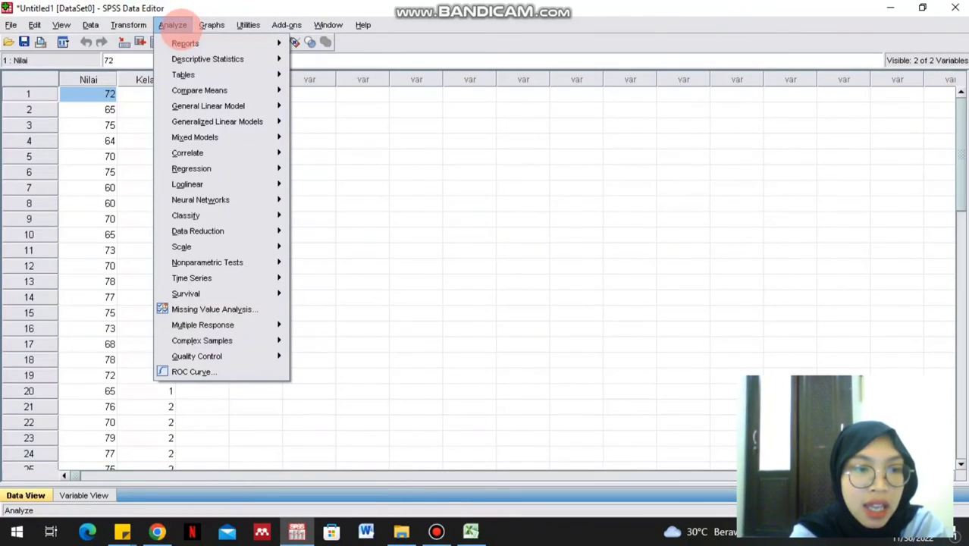
mouse_move(212, 60)
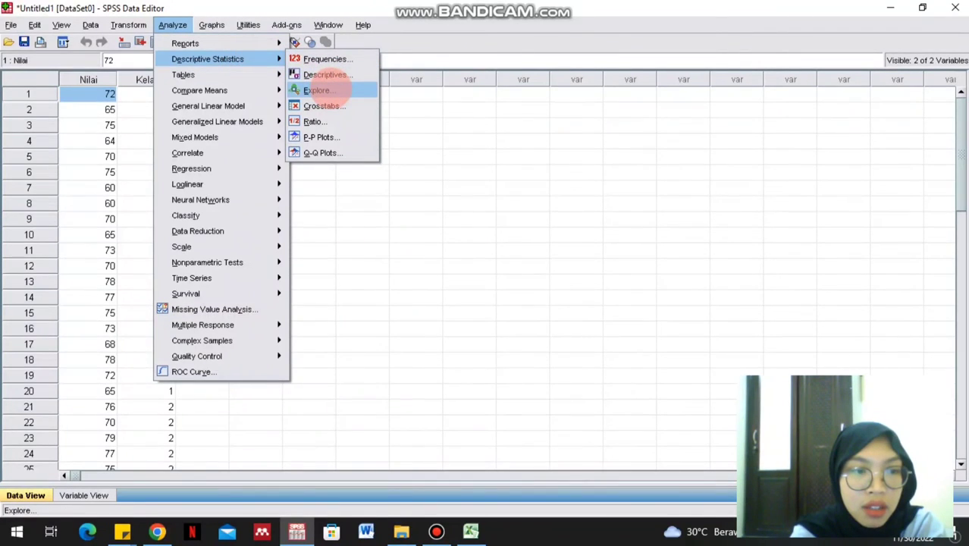
left_click(317, 90)
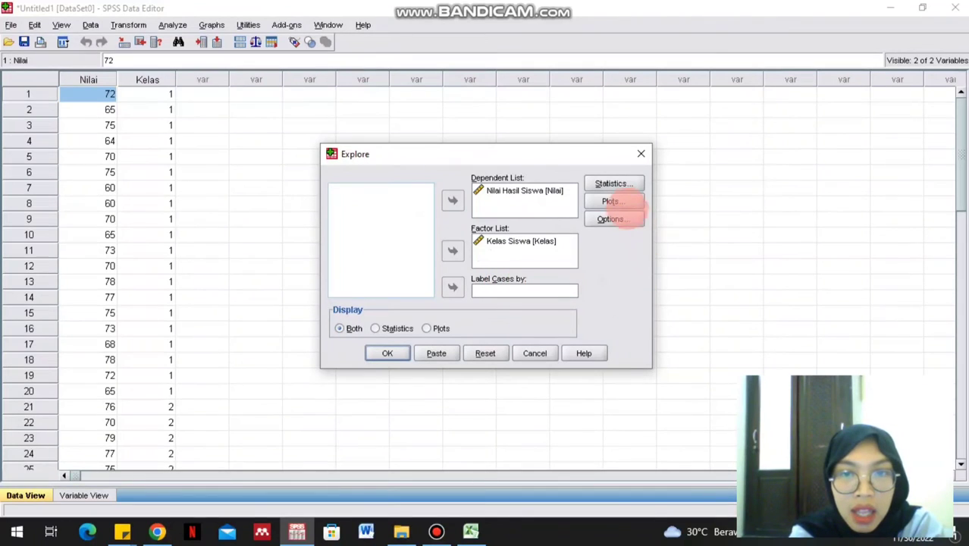
left_click(611, 201)
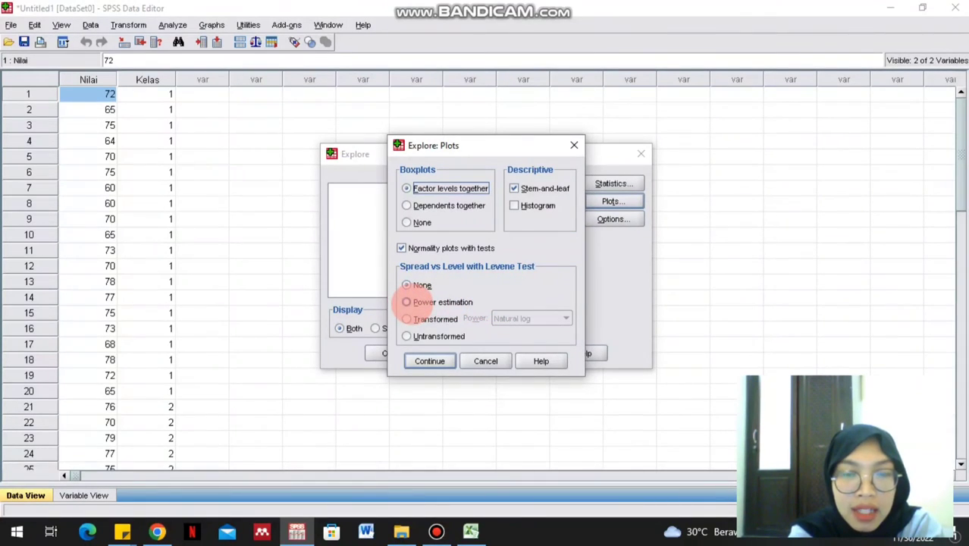
left_click(406, 302)
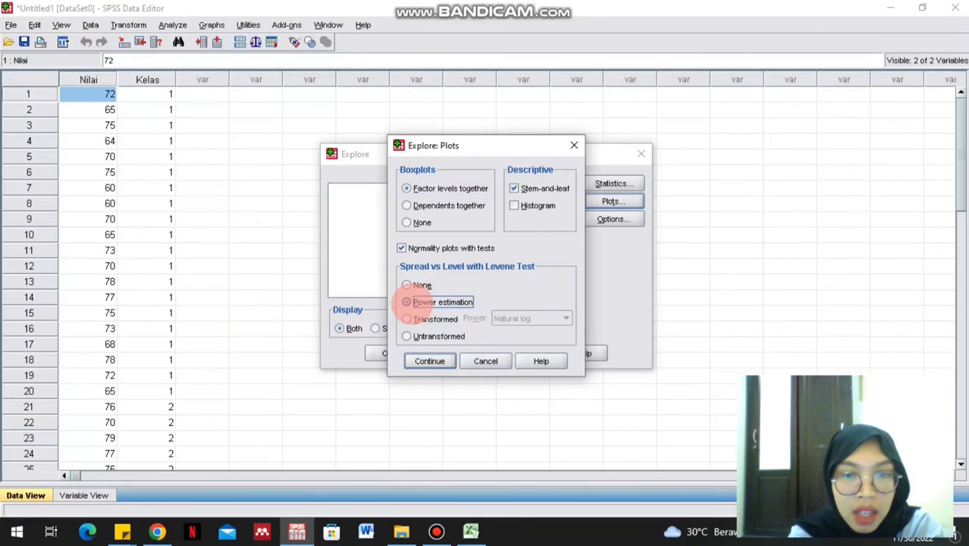
left_click(416, 362)
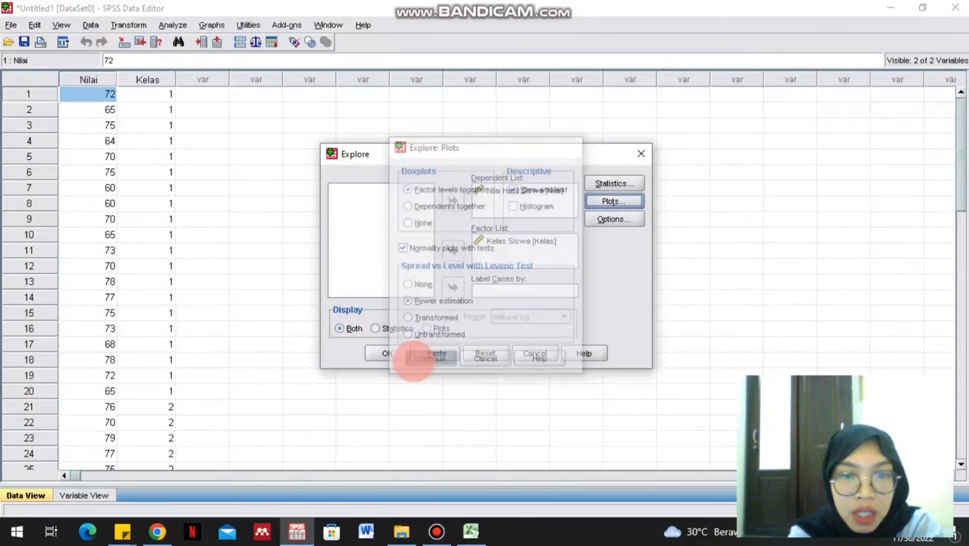
left_click(397, 354)
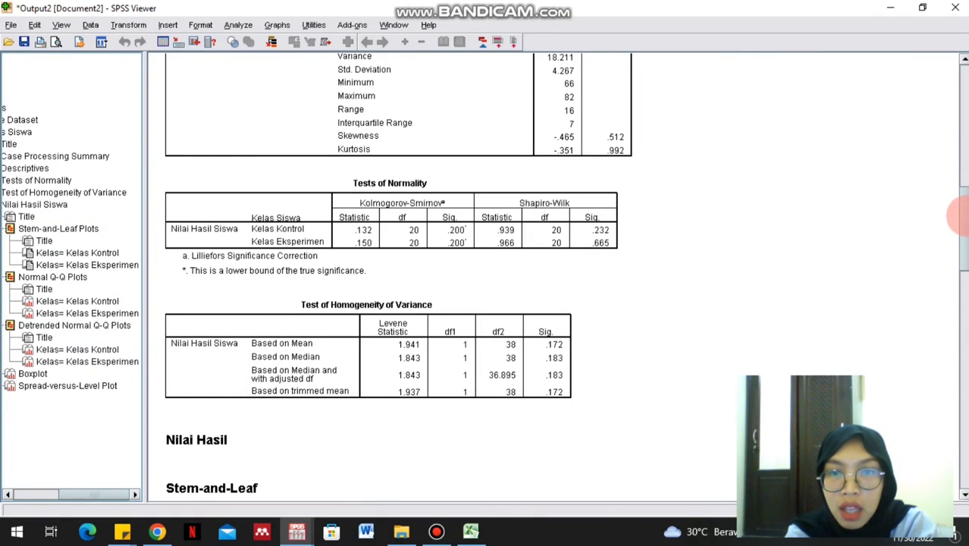
Examine the Test of Homogeneity of Variance table in the output and minimize the output window.
left_click_drag(966, 240, 965, 245)
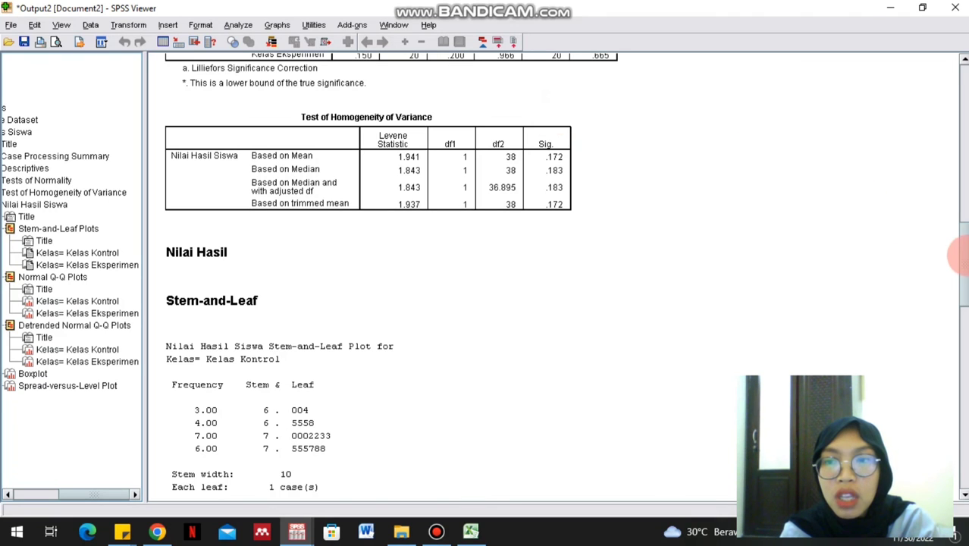
scroll(962, 256, "down", 1)
left_click_drag(964, 256, 964, 242)
left_click(891, 8)
mouse_move(471, 532)
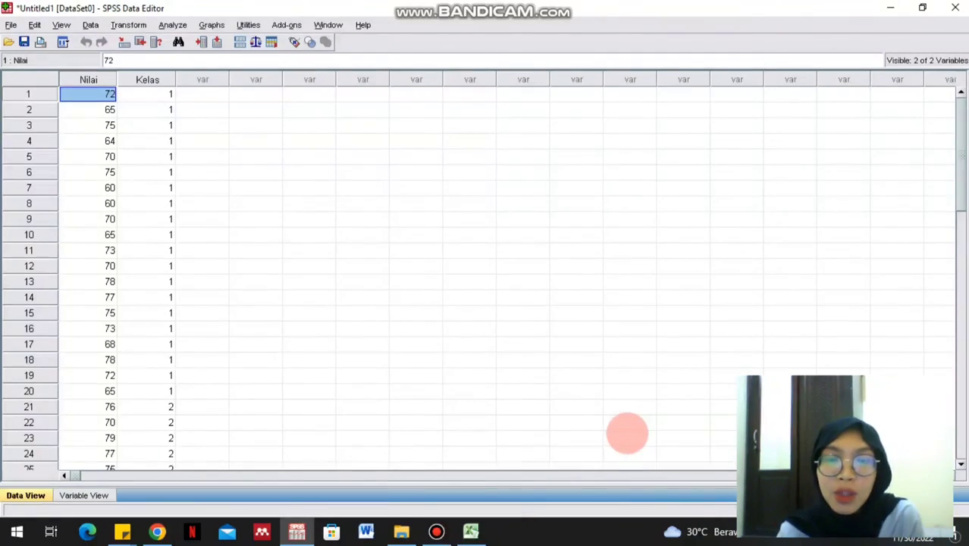